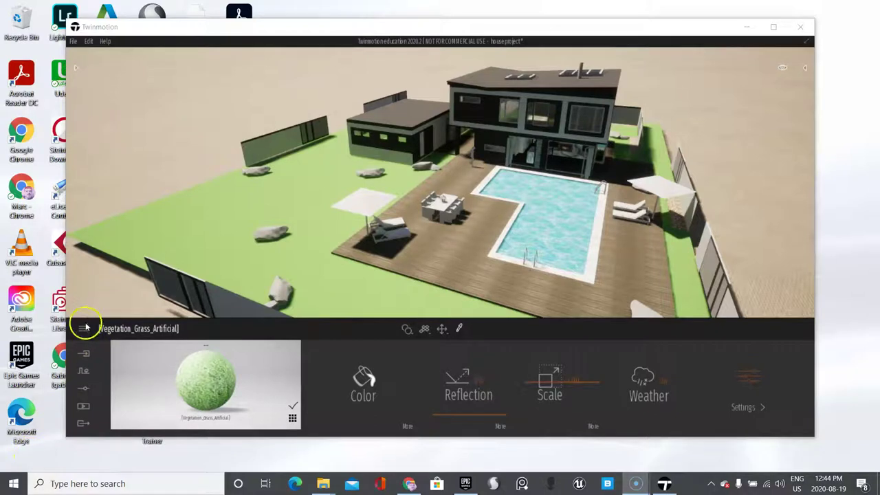
Sample the pool's water material from the model and show the Water category of the material library.
{"action": "left_click", "coordinate": [84, 352]}
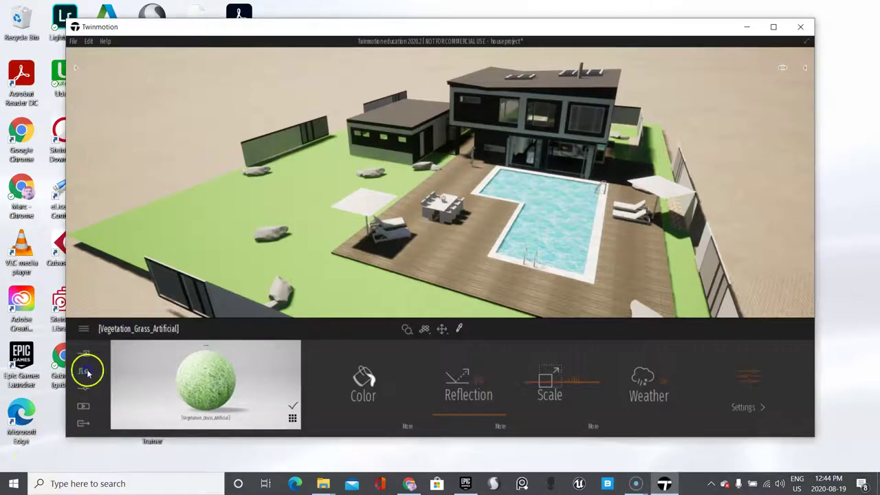
{"action": "left_click", "coordinate": [84, 371]}
{"action": "left_click", "coordinate": [85, 354]}
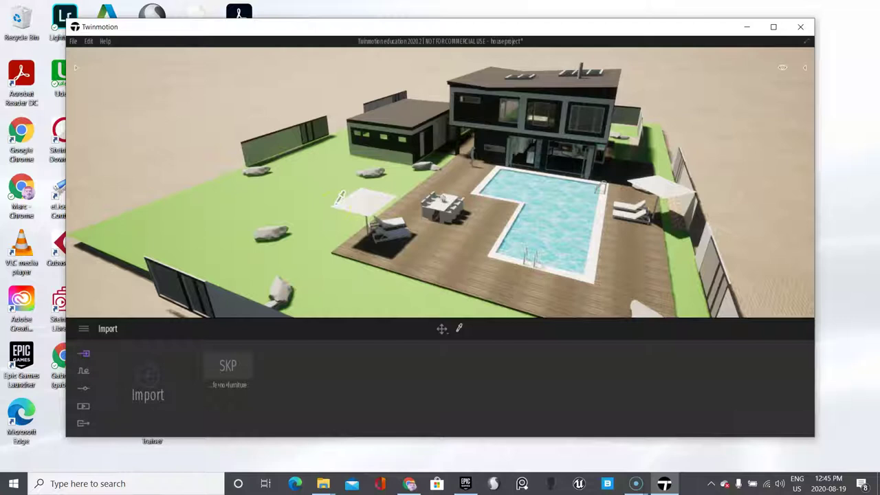
{"action": "left_click", "coordinate": [547, 221]}
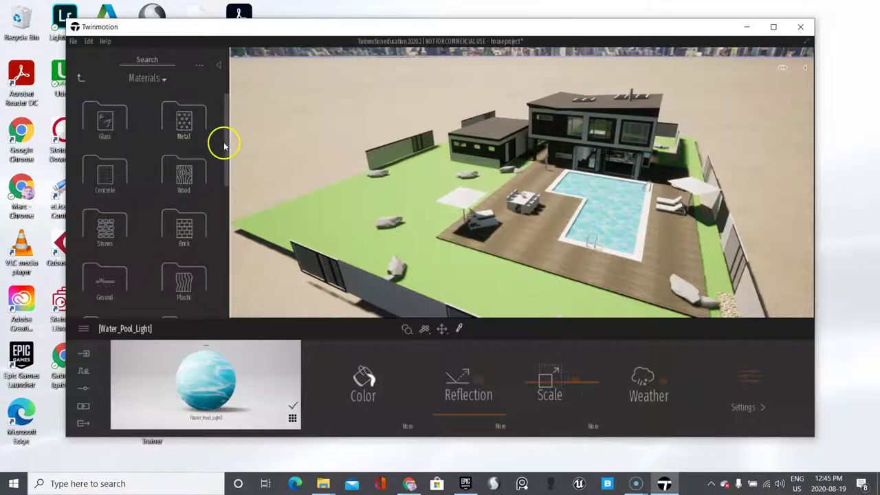
{"action": "left_click_drag", "start_coordinate": [227, 144], "coordinate": [224, 256]}
{"action": "left_click", "coordinate": [96, 292]}
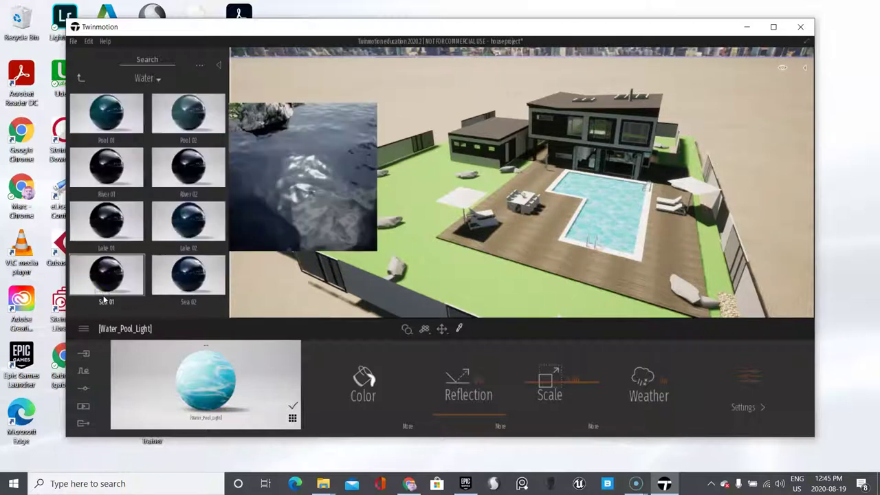
Try the River 02 and Pool 02 water materials on the pool surface.
{"action": "mouse_move", "coordinate": [198, 195]}
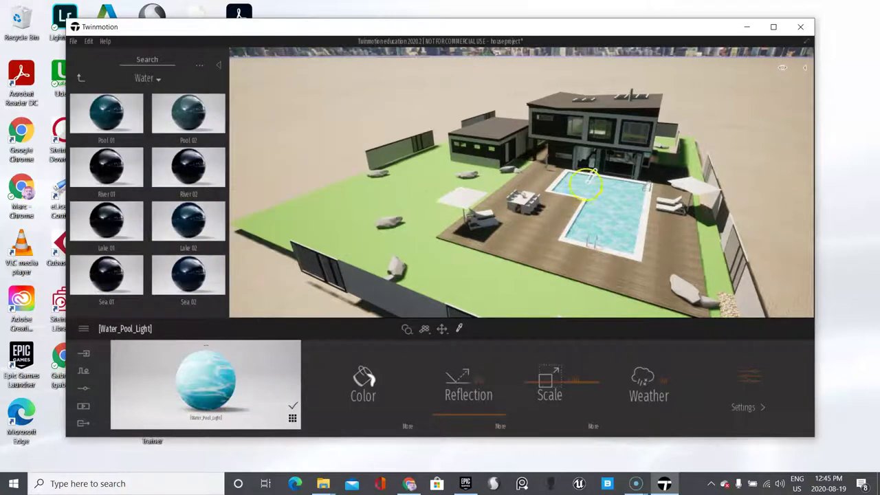
{"action": "scroll", "coordinate": [616, 193], "scroll_direction": "up", "scroll_amount": 5}
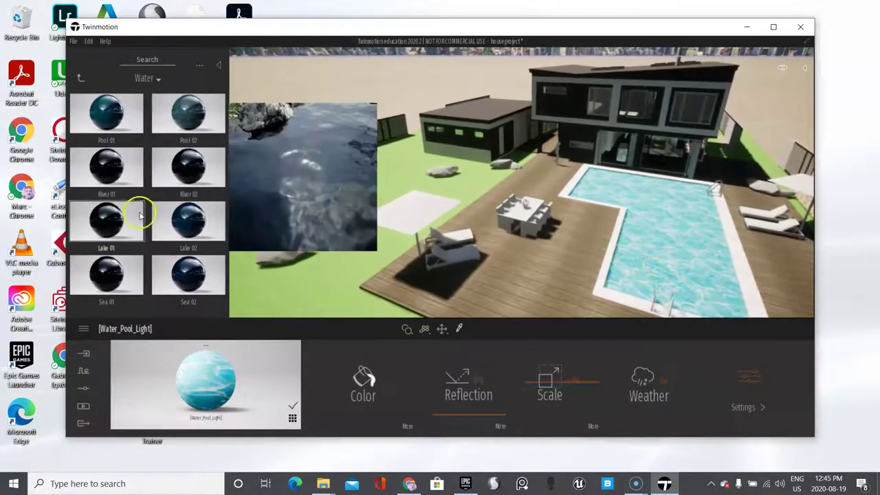
{"action": "mouse_move", "coordinate": [178, 171]}
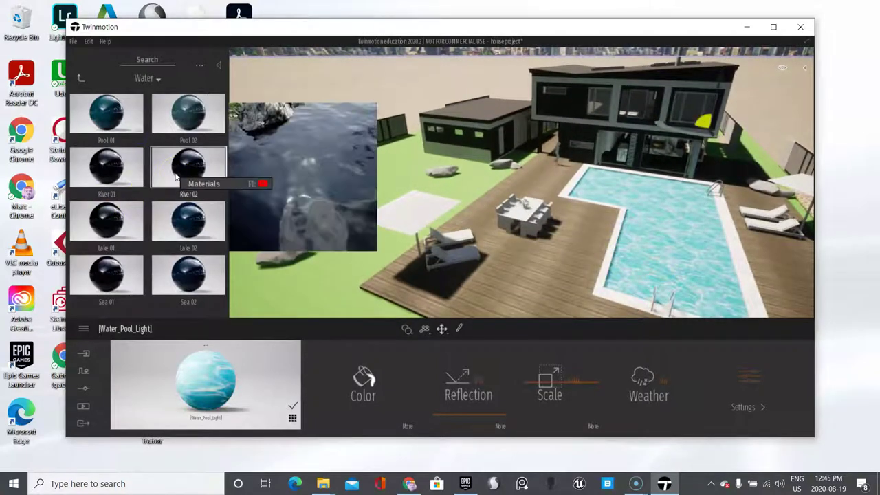
{"action": "left_click_drag", "start_coordinate": [175, 177], "coordinate": [695, 303]}
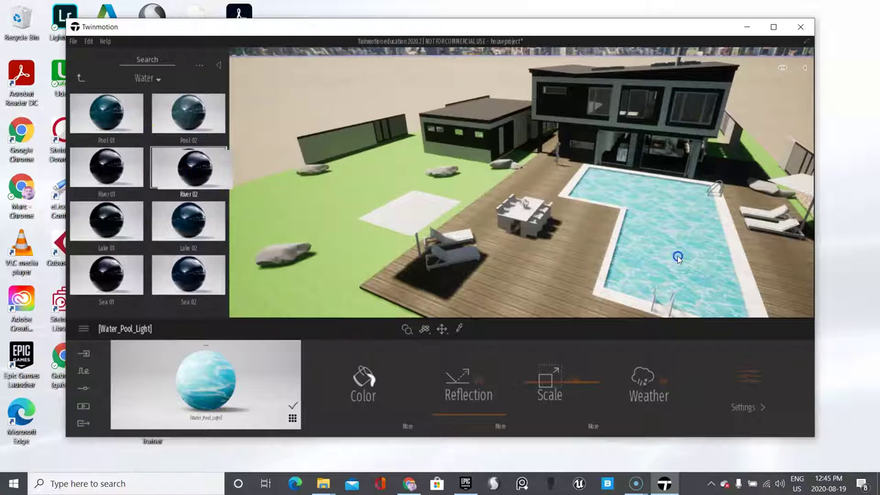
{"action": "left_click_drag", "start_coordinate": [672, 258], "coordinate": [670, 259]}
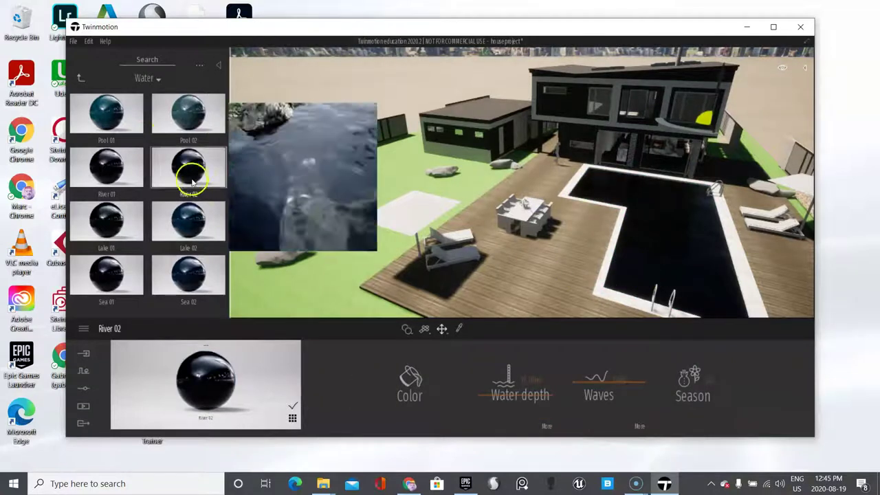
{"action": "mouse_move", "coordinate": [185, 120]}
{"action": "left_click_drag", "start_coordinate": [186, 120], "coordinate": [648, 251]}
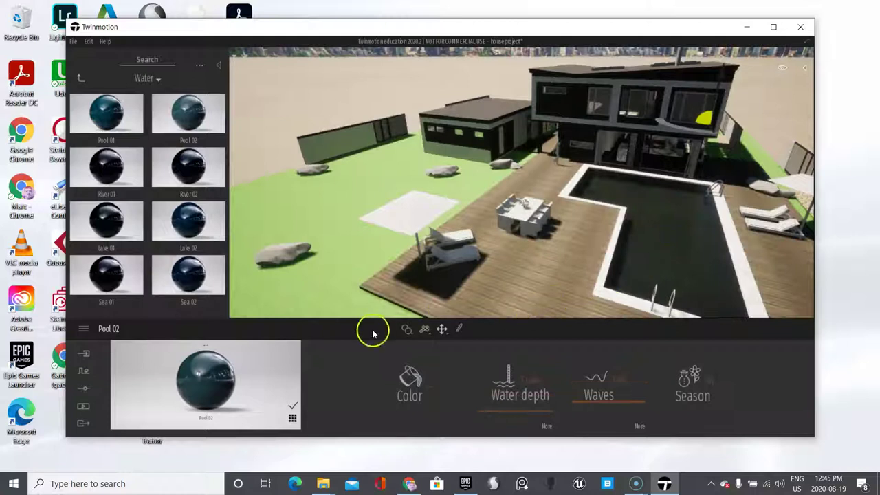
Apply the Pool 01 water material to the pool surface and check it up close.
{"action": "left_click_drag", "start_coordinate": [92, 96], "coordinate": [667, 250]}
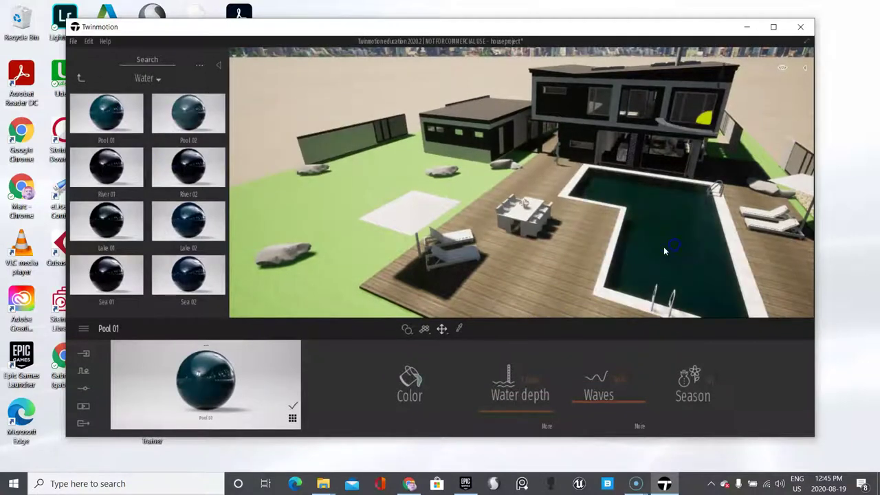
{"action": "scroll", "coordinate": [658, 263], "scroll_direction": "up", "scroll_amount": 5}
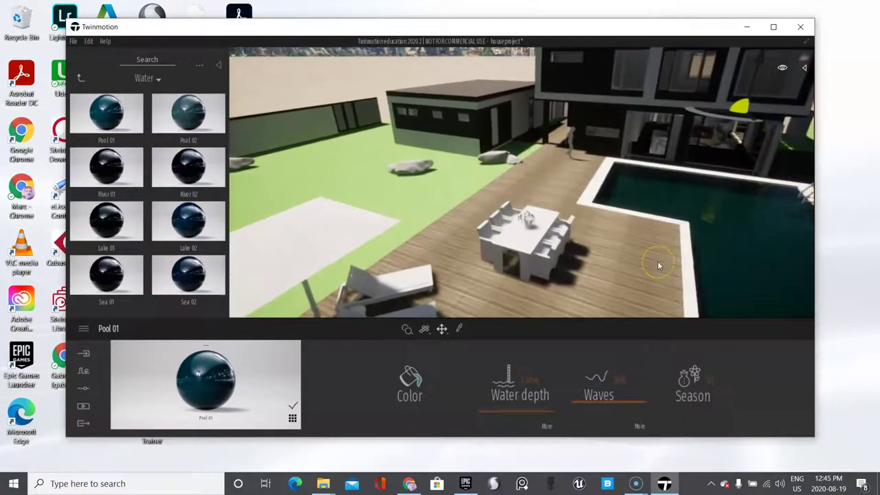
{"action": "scroll", "coordinate": [722, 281], "scroll_direction": "up", "scroll_amount": 3}
{"action": "scroll", "coordinate": [723, 281], "scroll_direction": "down", "scroll_amount": 6}
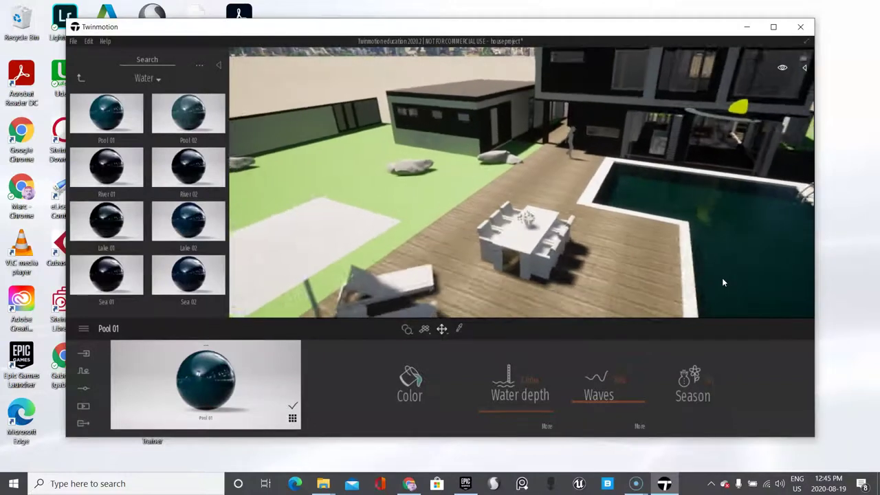
{"action": "scroll", "coordinate": [723, 283], "scroll_direction": "down", "scroll_amount": 4}
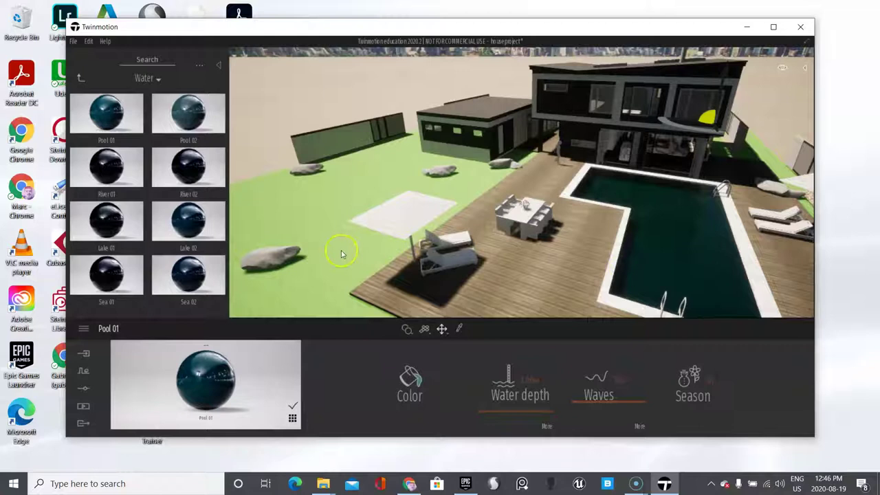
Sample the lawn's material and show the Nature category of the Ground materials.
{"action": "left_click", "coordinate": [457, 328]}
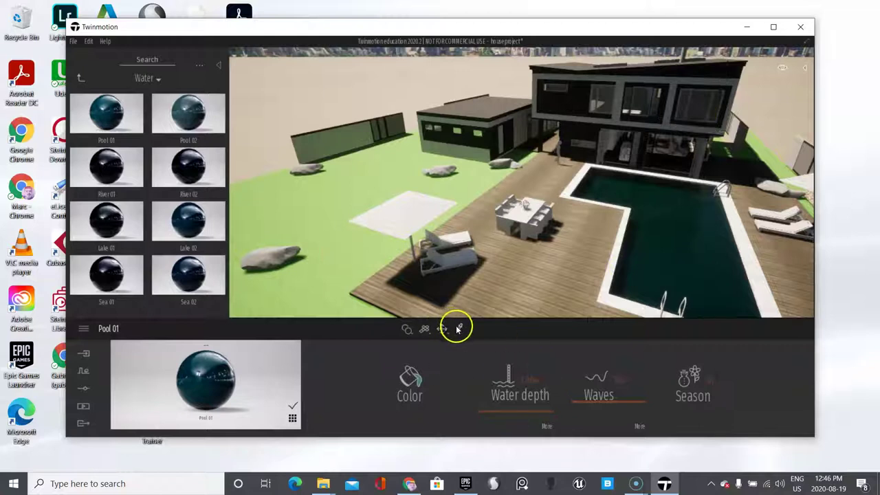
{"action": "left_click", "coordinate": [314, 222]}
{"action": "left_click", "coordinate": [80, 77]}
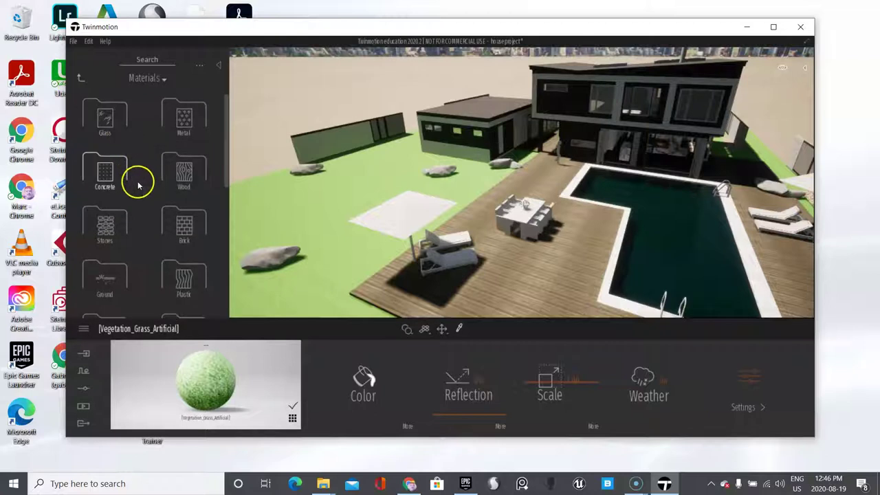
{"action": "scroll", "coordinate": [125, 226], "scroll_direction": "down", "scroll_amount": 3}
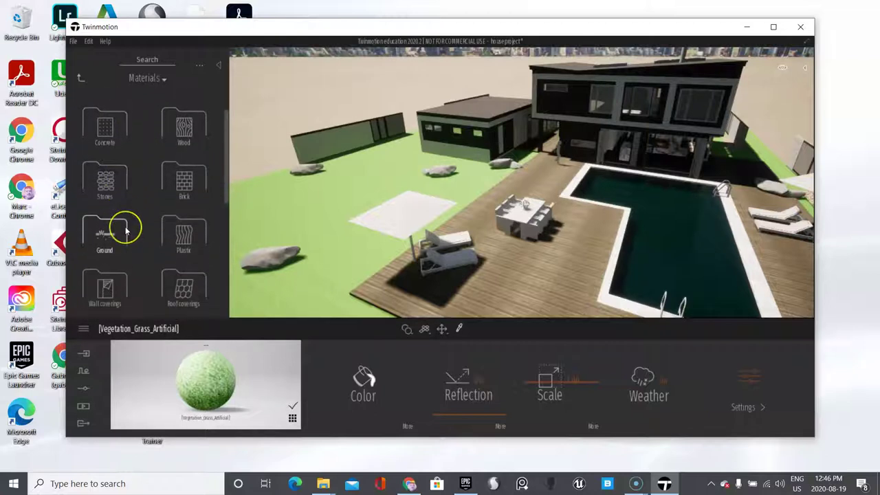
{"action": "scroll", "coordinate": [128, 233], "scroll_direction": "down", "scroll_amount": 4}
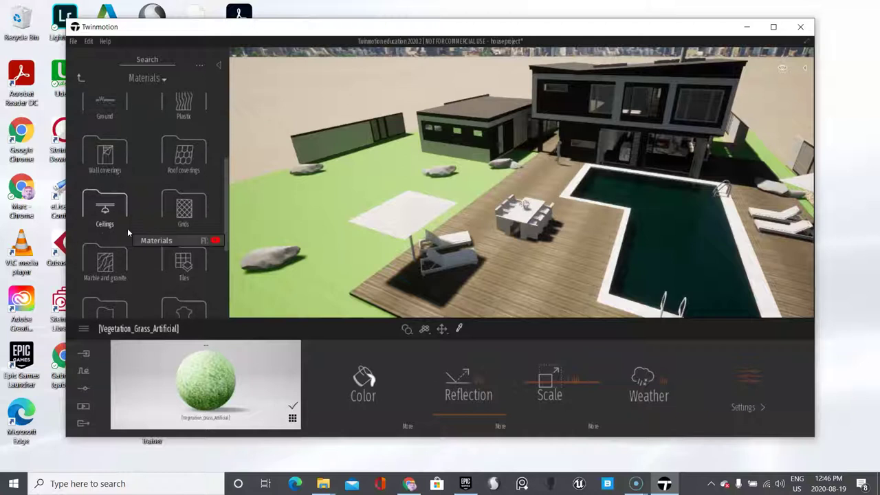
{"action": "scroll", "coordinate": [129, 232], "scroll_direction": "down", "scroll_amount": 3}
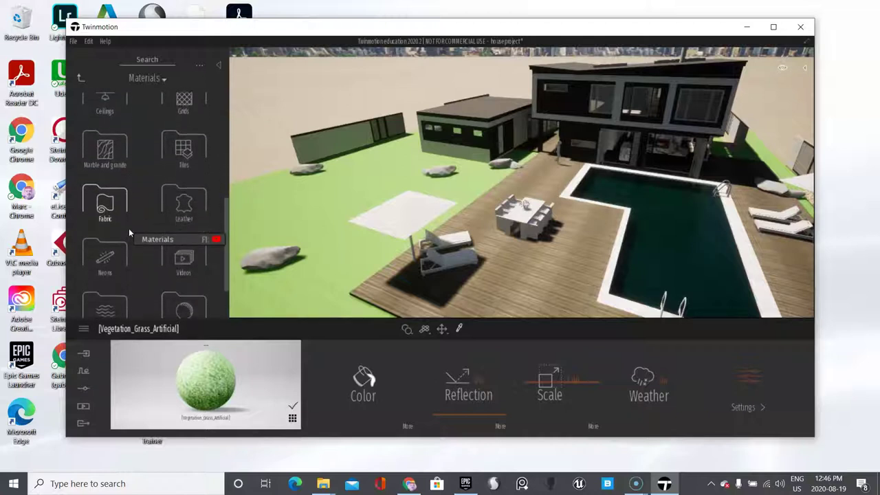
{"action": "scroll", "coordinate": [129, 228], "scroll_direction": "down", "scroll_amount": 1}
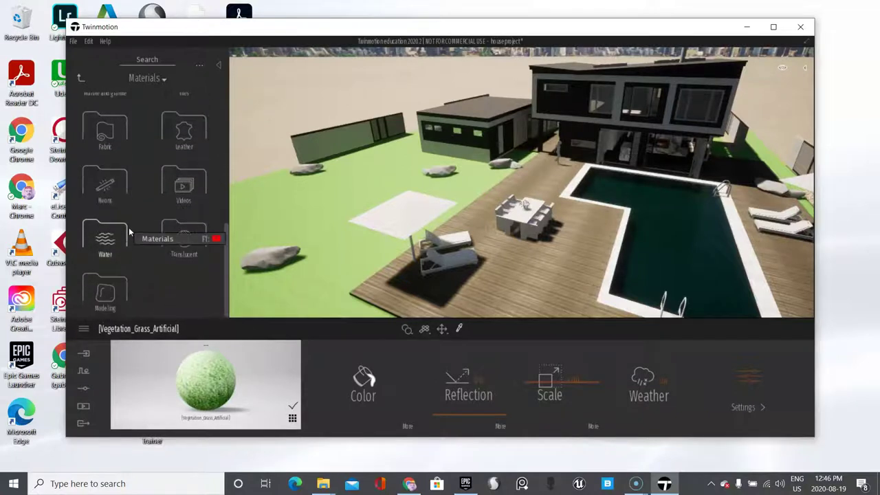
{"action": "left_click", "coordinate": [107, 245]}
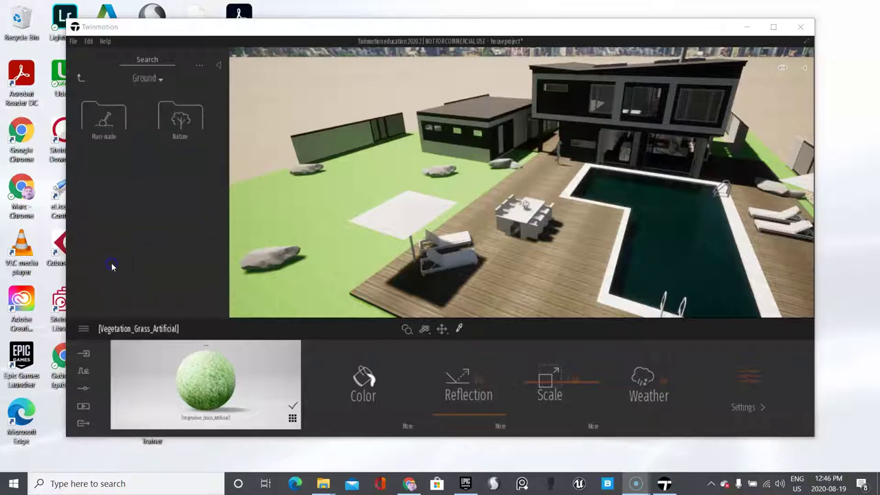
{"action": "left_click", "coordinate": [183, 119]}
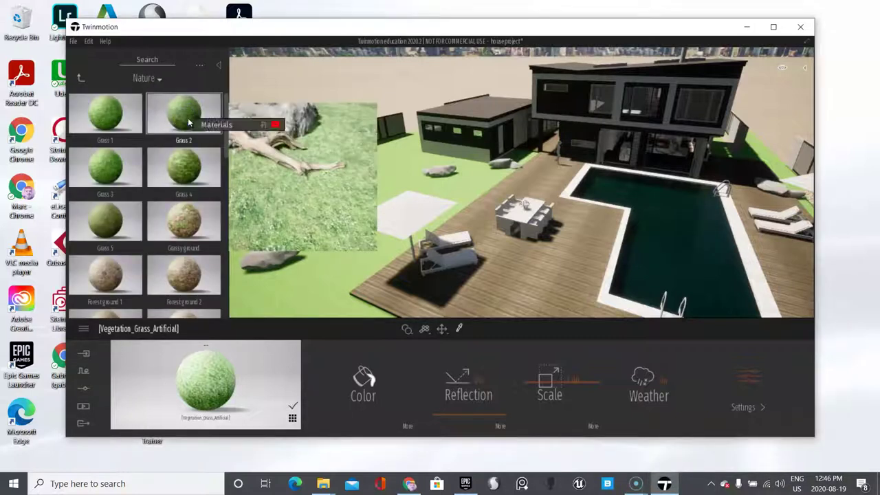
Apply the Grass 3 material to the lawn.
{"action": "left_click", "coordinate": [192, 160]}
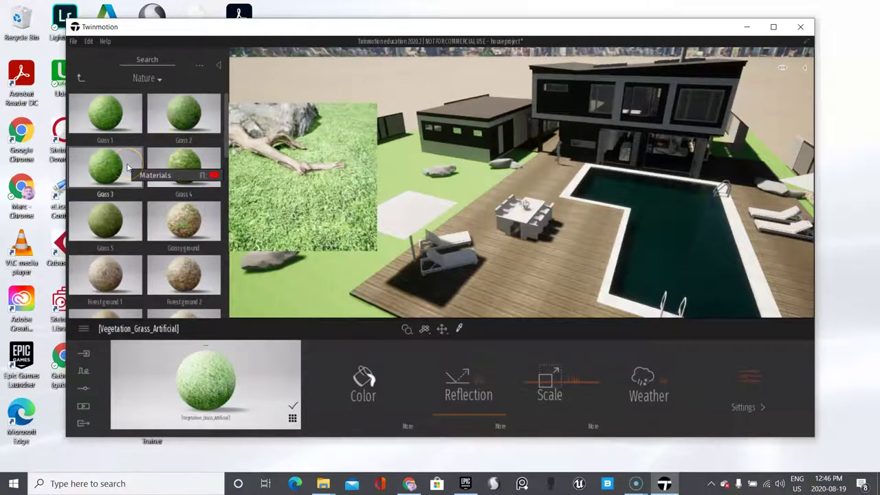
{"action": "left_click", "coordinate": [124, 168]}
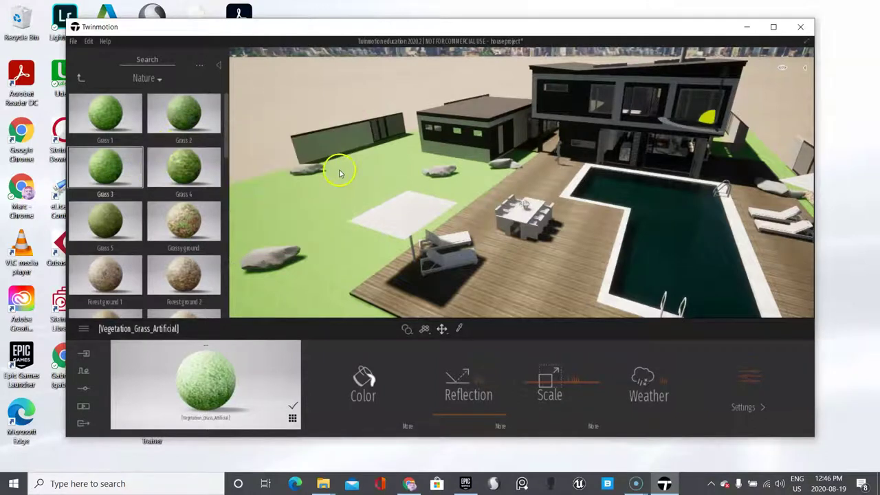
{"action": "left_click_drag", "start_coordinate": [105, 168], "coordinate": [323, 249]}
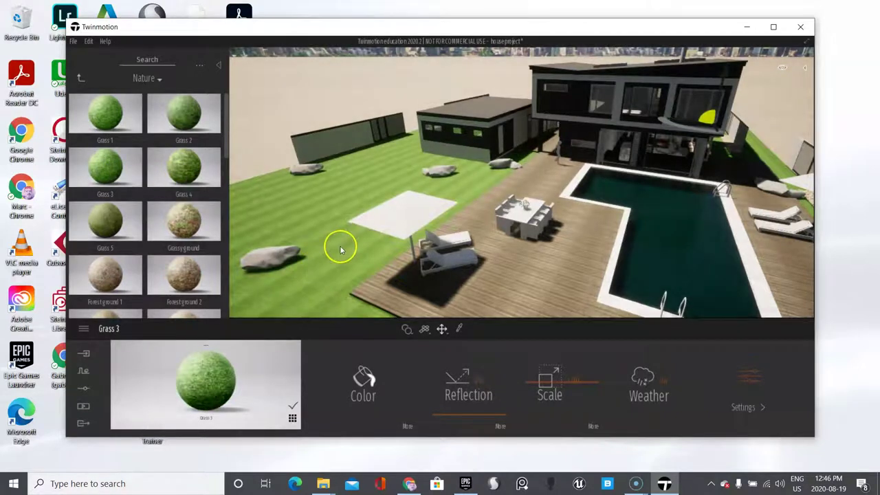
Apply the Grass 4 material to the lawn.
{"action": "left_click_drag", "start_coordinate": [185, 169], "coordinate": [309, 212]}
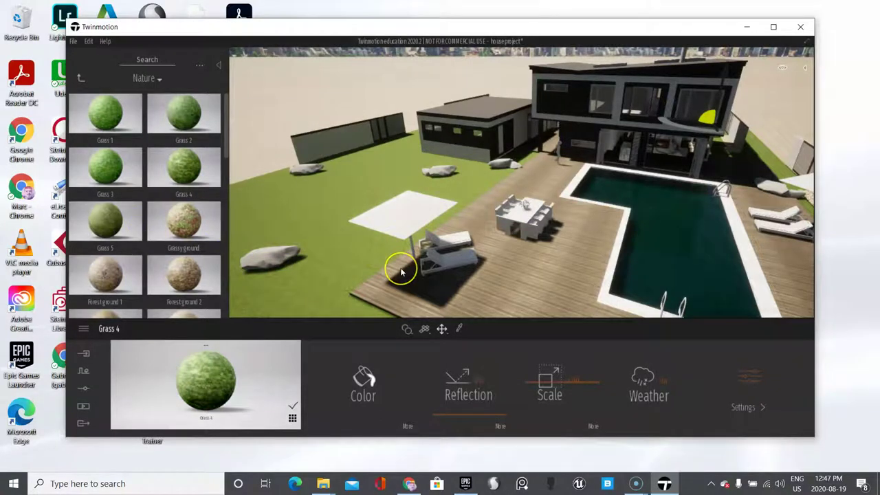
{"action": "scroll", "coordinate": [371, 279], "scroll_direction": "down", "scroll_amount": 2}
{"action": "scroll", "coordinate": [356, 269], "scroll_direction": "down", "scroll_amount": 2}
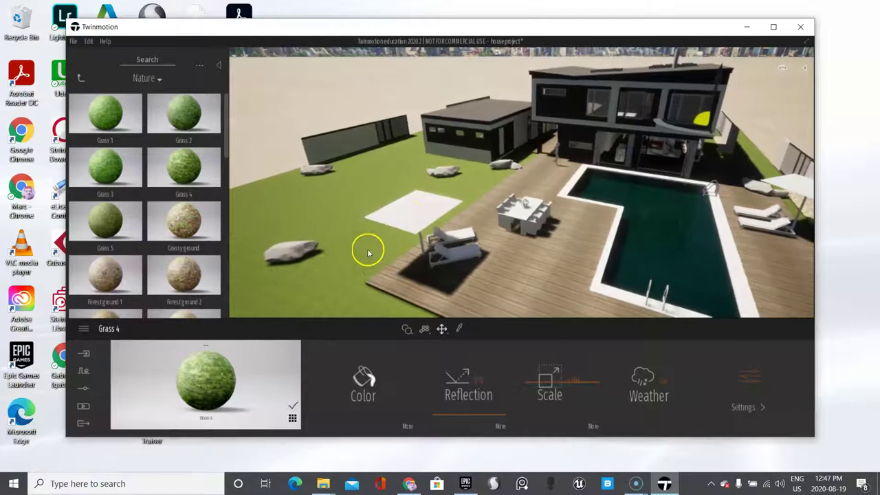
Check which objects are grouped together by selecting the parasol, a lawn rock and the pool edging in turn.
{"action": "left_click", "coordinate": [81, 79]}
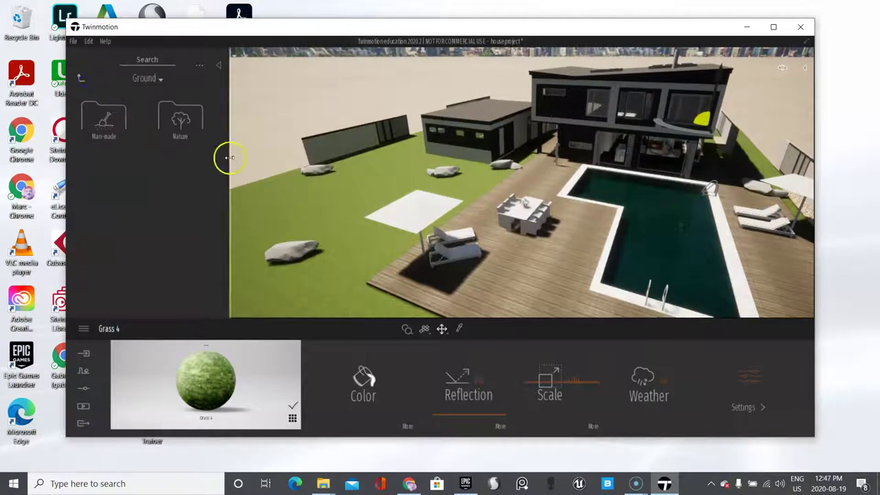
{"action": "left_click", "coordinate": [423, 203]}
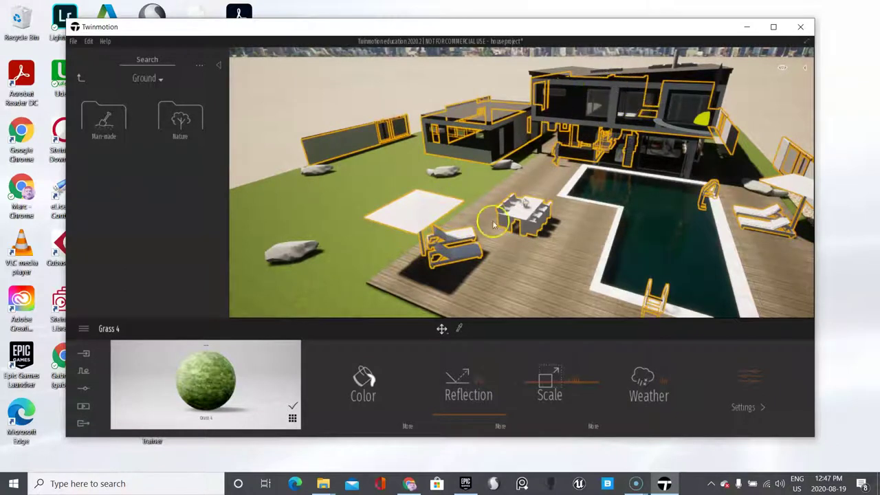
{"action": "left_click", "coordinate": [300, 252]}
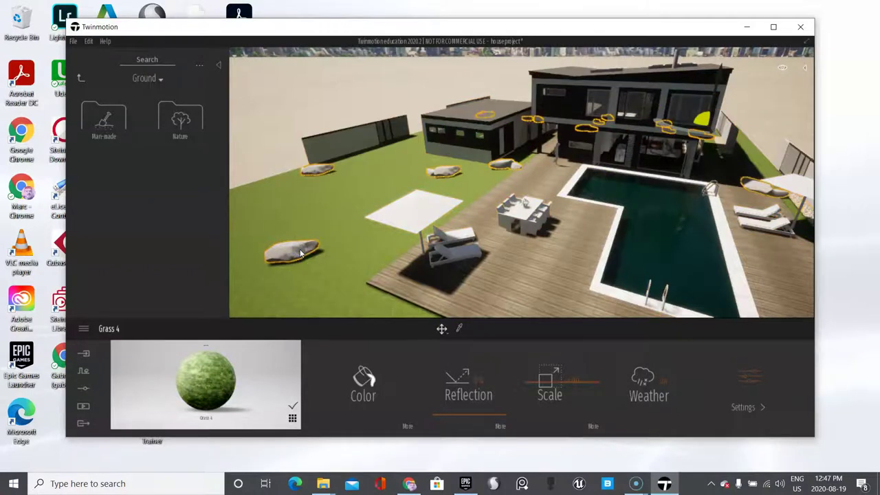
{"action": "left_click", "coordinate": [292, 253]}
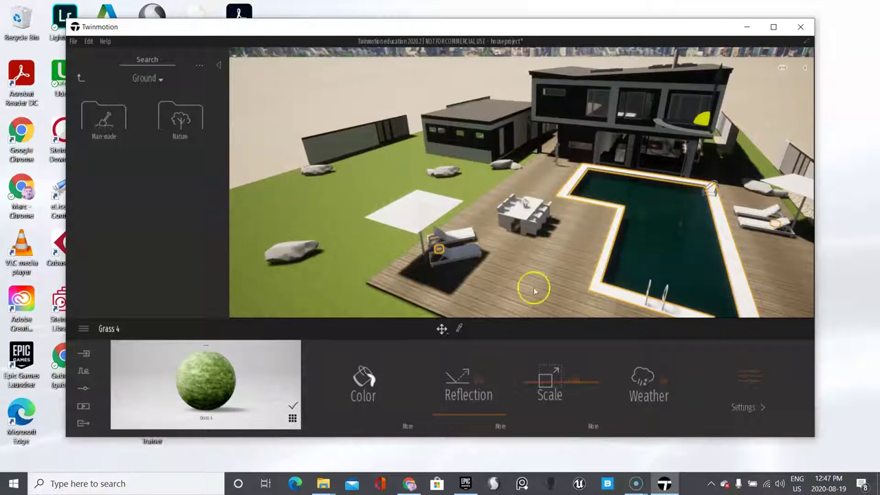
Set the Grass 4 material's color to blue, hex 2333FF, and accept it.
{"action": "left_click", "coordinate": [79, 78]}
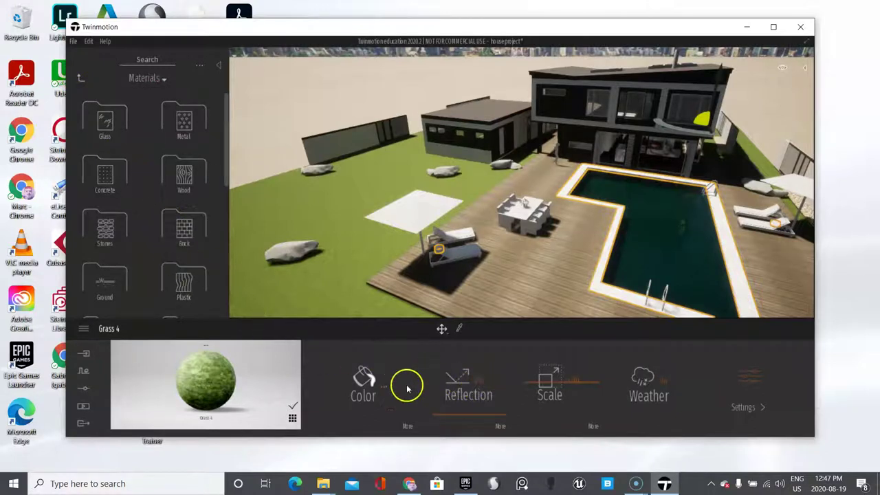
{"action": "left_click", "coordinate": [375, 385]}
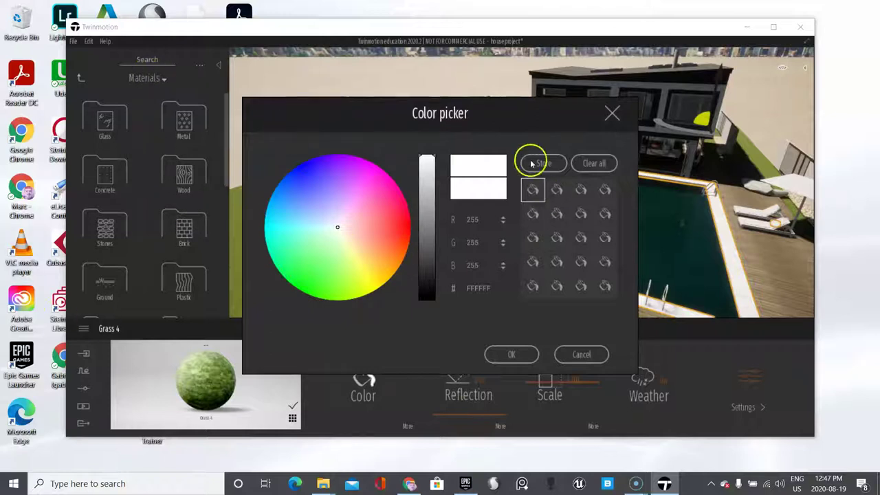
{"action": "left_click", "coordinate": [302, 177]}
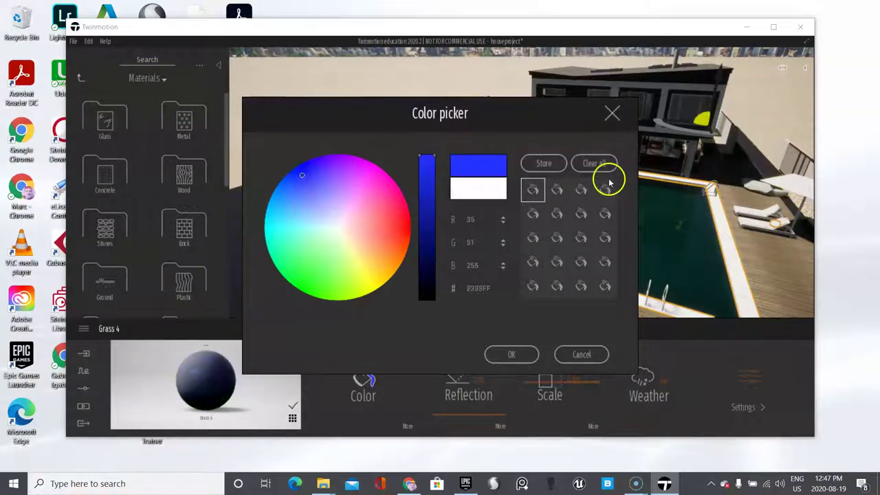
{"action": "left_click", "coordinate": [510, 356]}
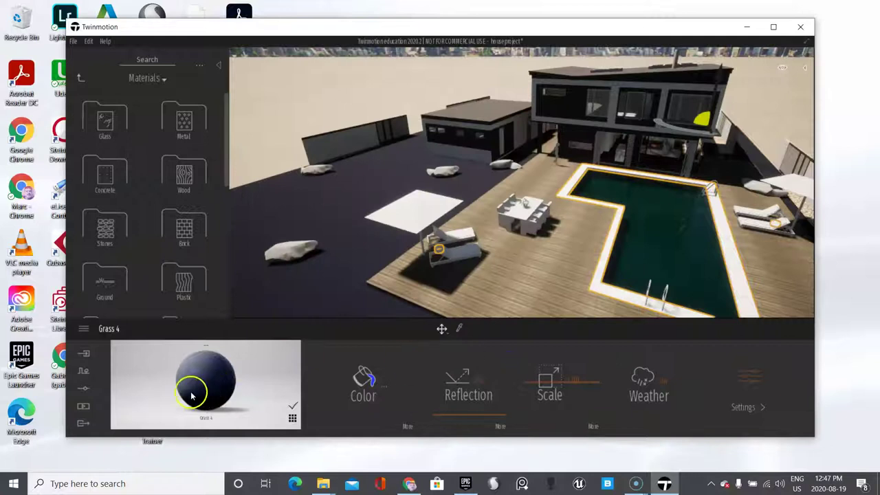
Try the blue-tinted Grass 4 material on the pool edging, and undo it together with the blue tint.
{"action": "left_click_drag", "start_coordinate": [191, 395], "coordinate": [608, 258]}
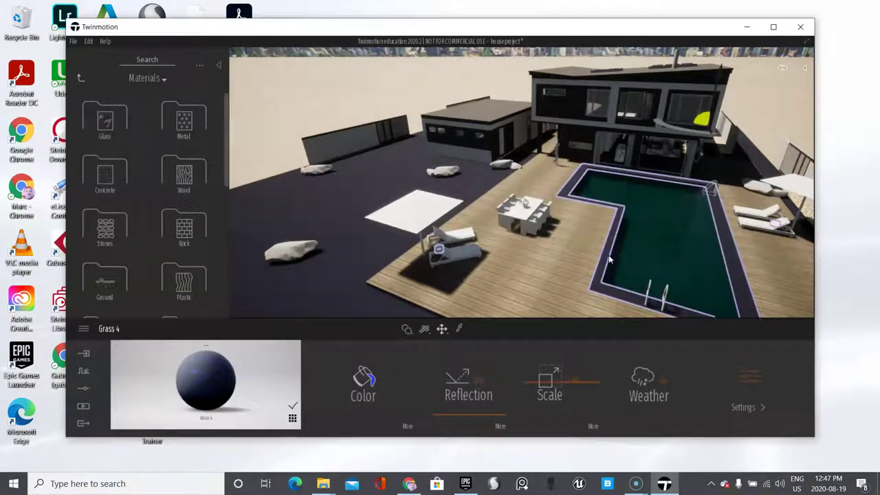
{"action": "key", "text": "ctrl+z"}
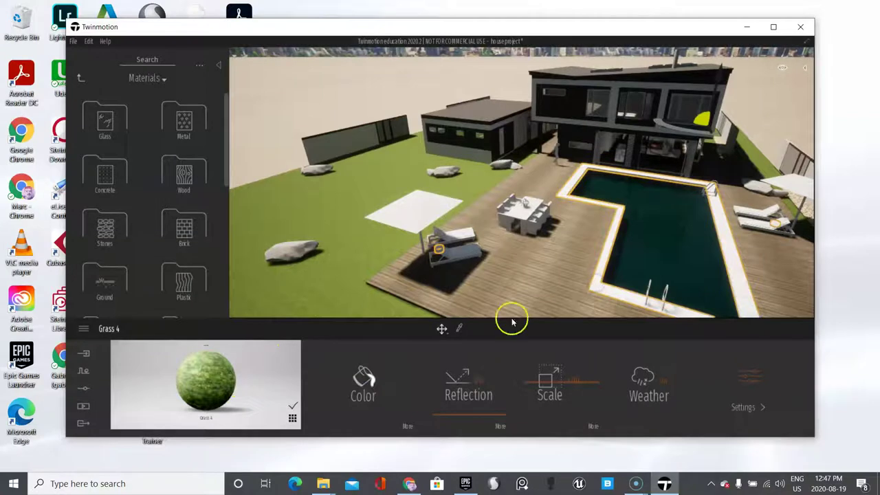
Try an orange color, hex FFB00A, on the Grass 4 material and undo the change.
{"action": "left_click", "coordinate": [362, 383]}
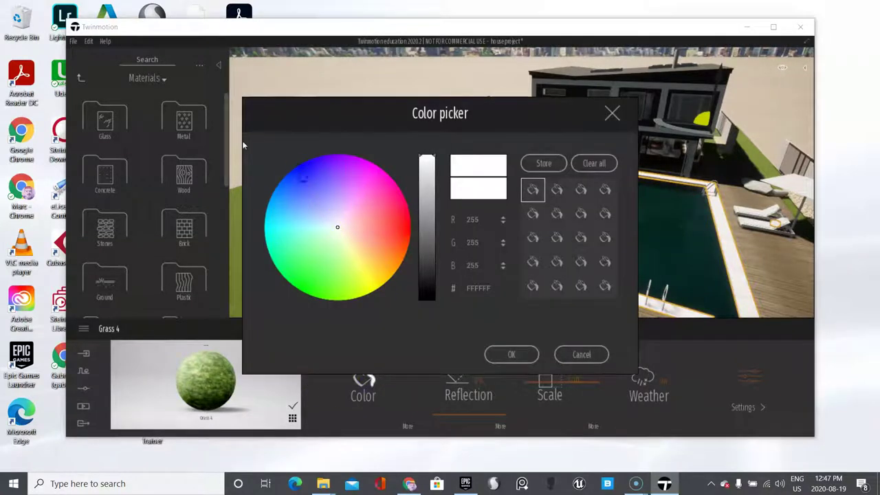
{"action": "left_click", "coordinate": [302, 176]}
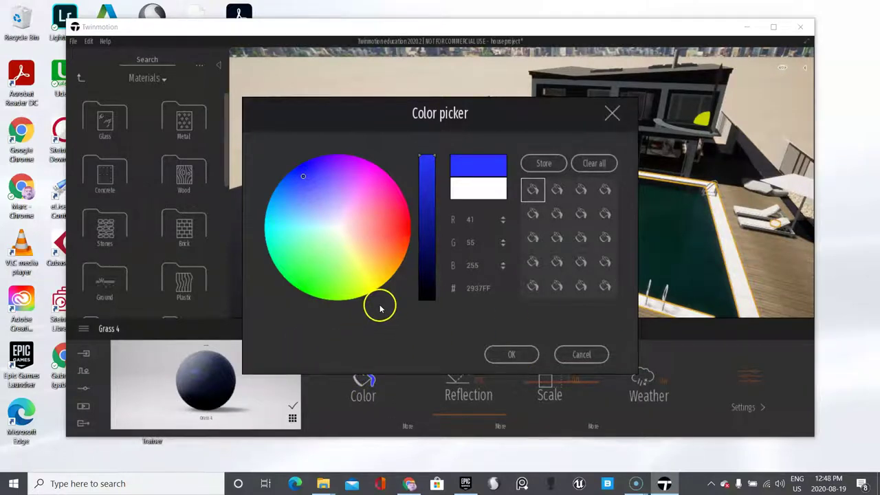
{"action": "left_click", "coordinate": [390, 274]}
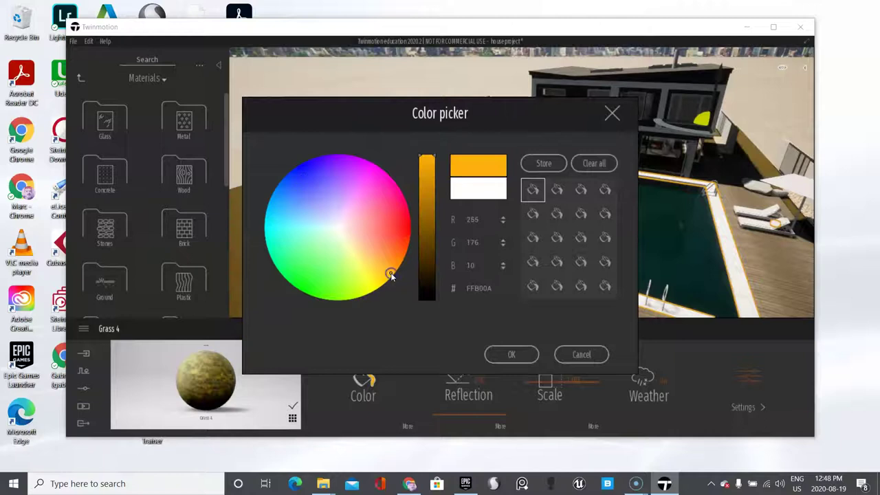
{"action": "left_click", "coordinate": [514, 354]}
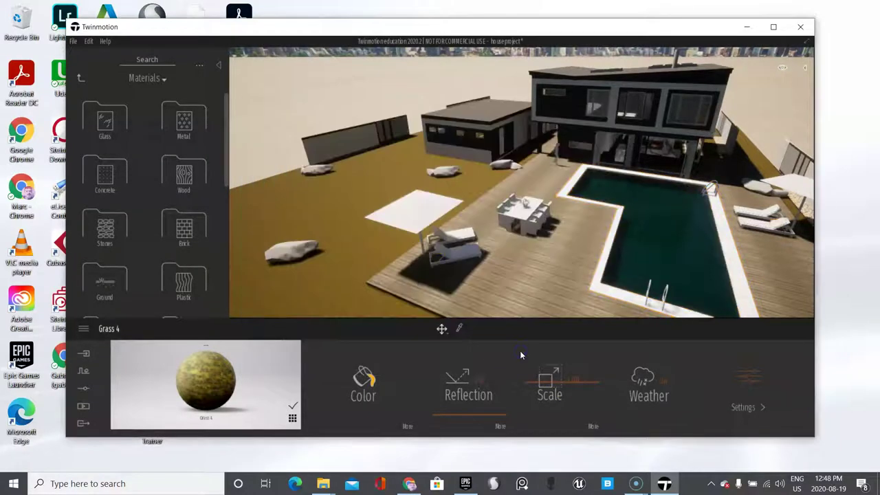
{"action": "key", "text": "ctrl+z"}
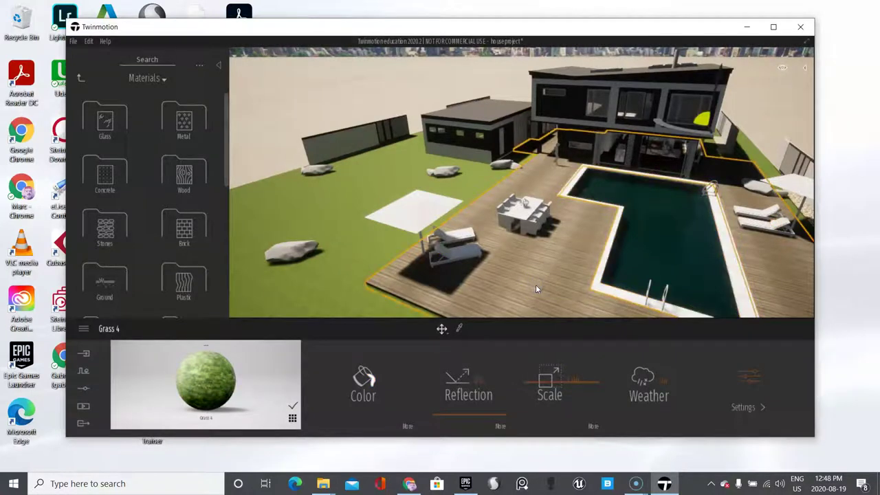
Sample the materials of the wooden deck and the pool edging with the material picker.
{"action": "scroll", "coordinate": [538, 279], "scroll_direction": "up", "scroll_amount": 3}
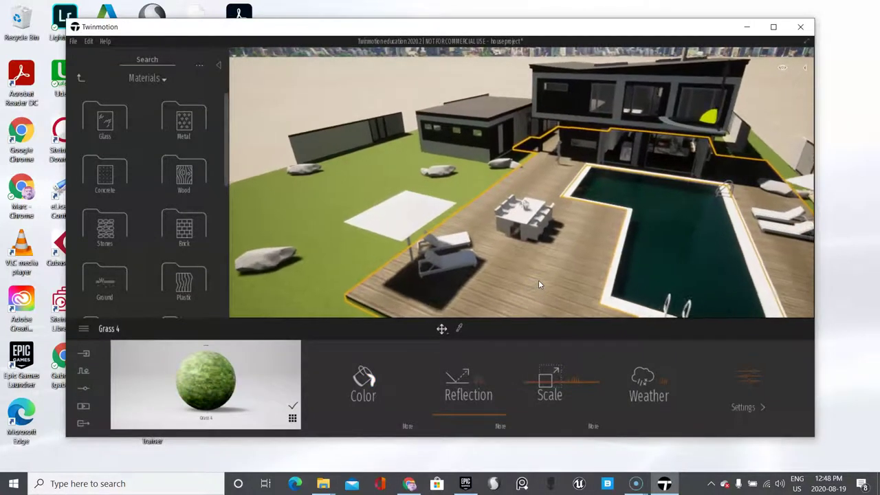
{"action": "scroll", "coordinate": [538, 279], "scroll_direction": "up", "scroll_amount": 1}
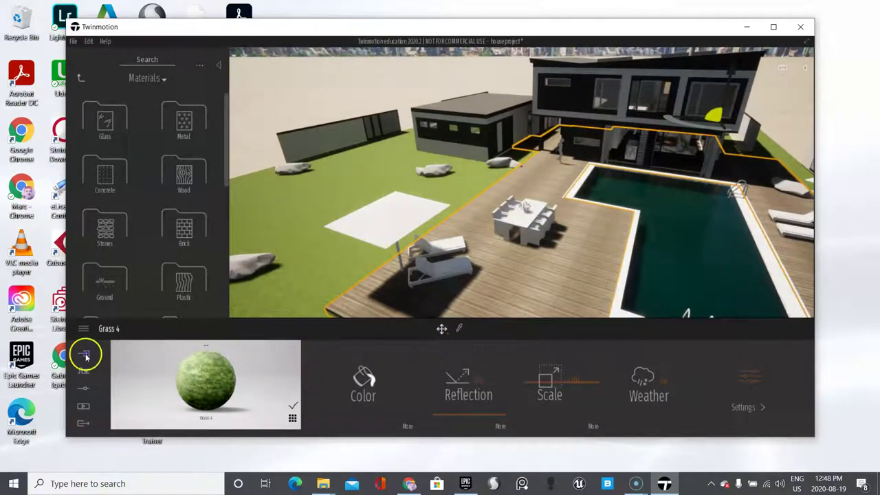
{"action": "left_click", "coordinate": [84, 329]}
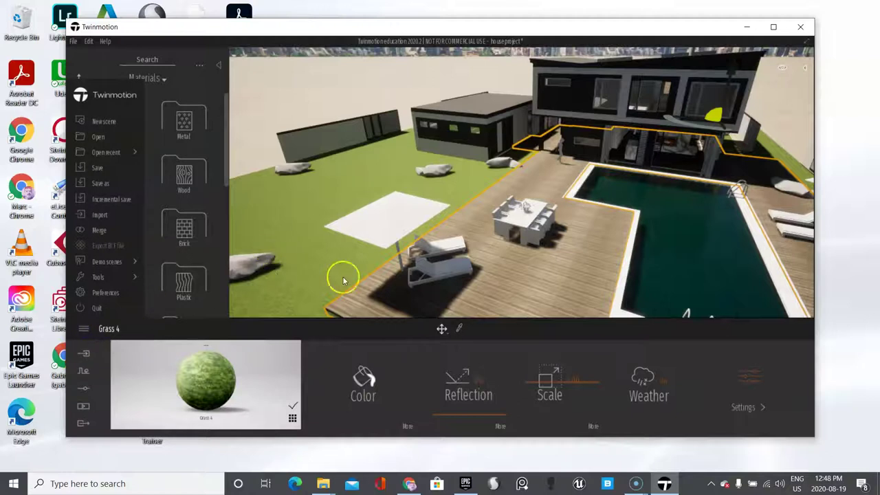
{"action": "left_click", "coordinate": [365, 280]}
{"action": "left_click", "coordinate": [365, 267]}
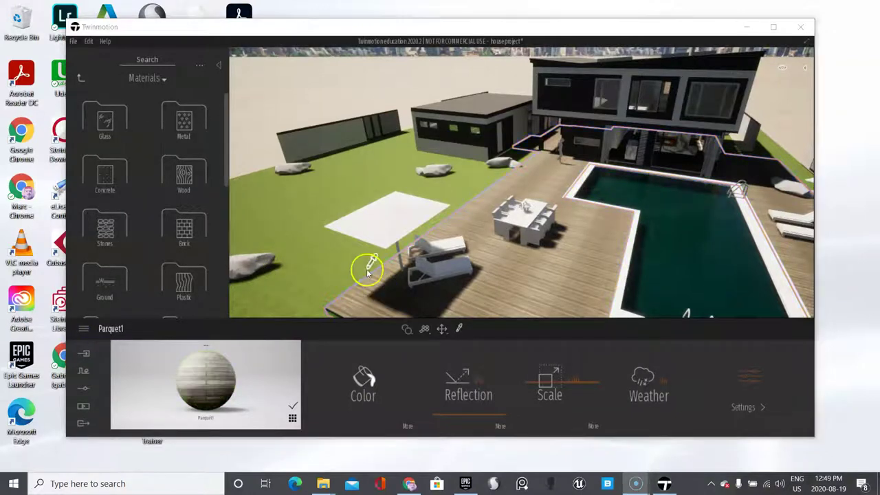
{"action": "left_click", "coordinate": [461, 329]}
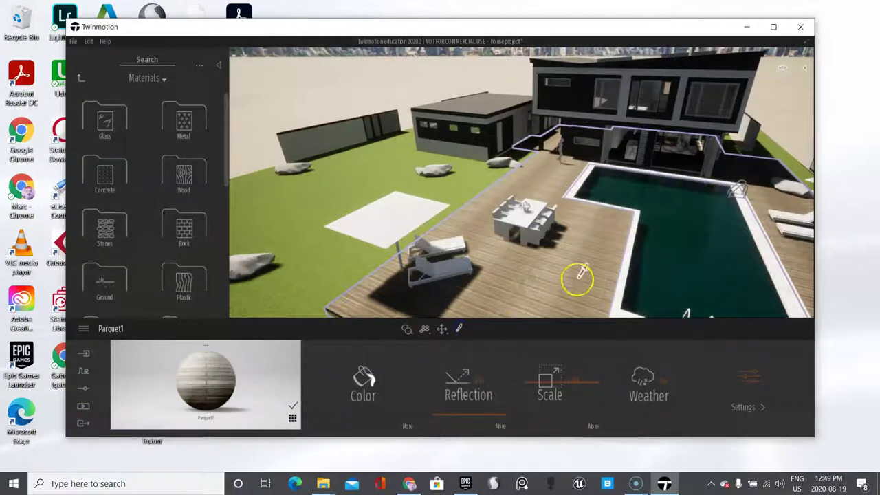
{"action": "left_click", "coordinate": [627, 265]}
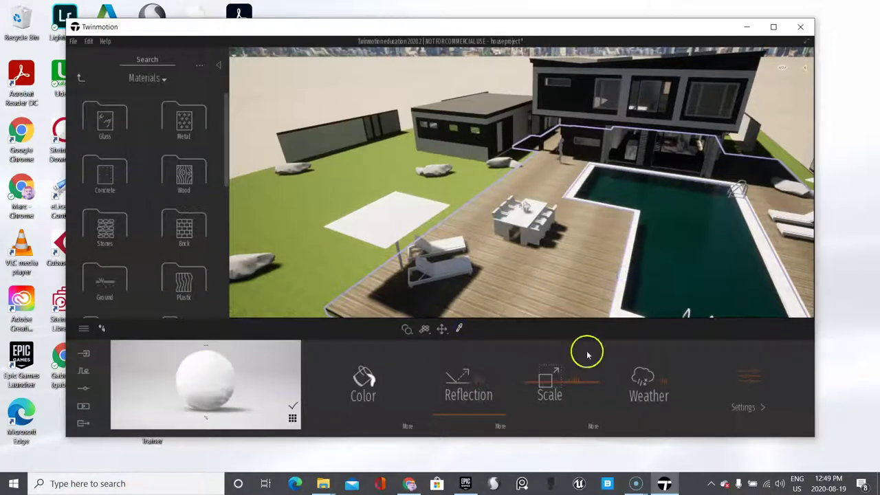
Apply the _Translucent_Glass_Blue_ material from the scene's own materials to the pool edging.
{"action": "left_click", "coordinate": [292, 419]}
{"action": "scroll", "coordinate": [226, 378], "scroll_direction": "down", "scroll_amount": 2}
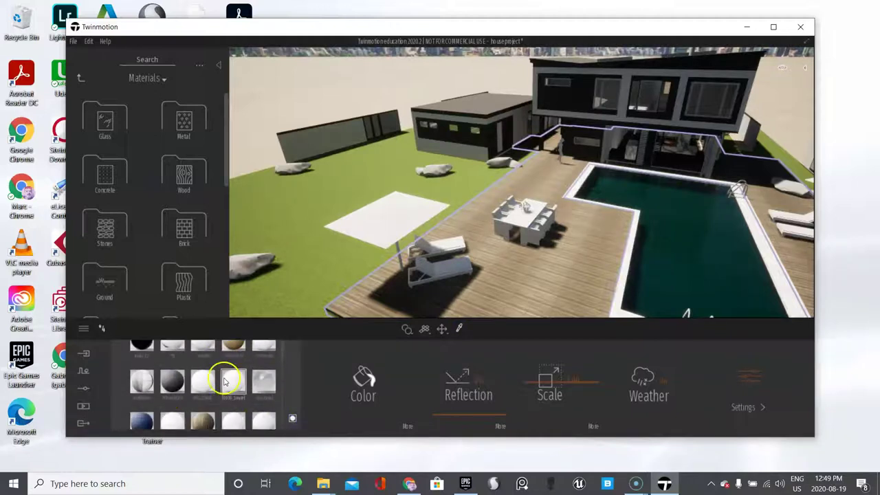
{"action": "scroll", "coordinate": [224, 381], "scroll_direction": "down", "scroll_amount": 1}
{"action": "left_click_drag", "start_coordinate": [139, 376], "coordinate": [620, 293]}
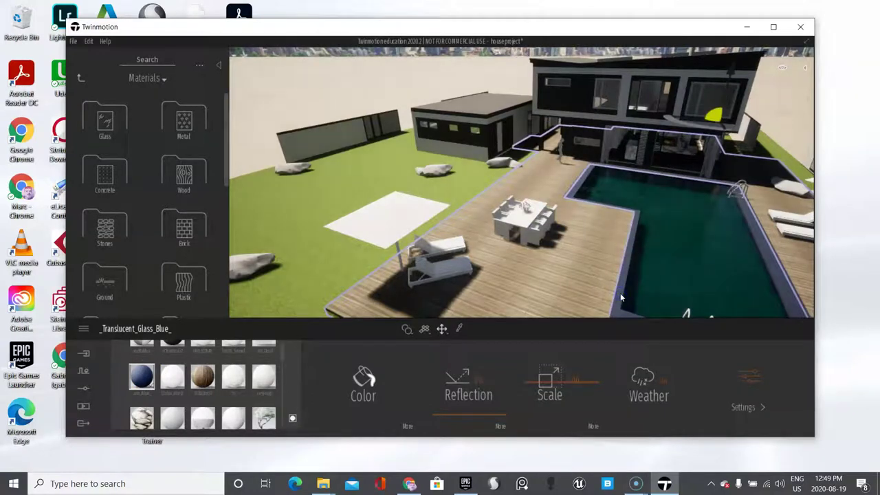
Look through the thumbnails of the materials already used in the scene.
{"action": "scroll", "coordinate": [277, 392], "scroll_direction": "down", "scroll_amount": 3}
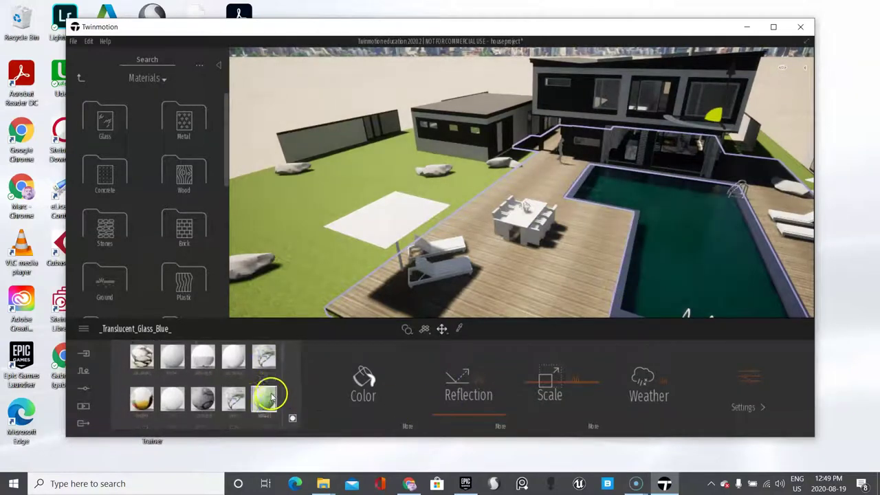
{"action": "scroll", "coordinate": [159, 391], "scroll_direction": "down", "scroll_amount": 2}
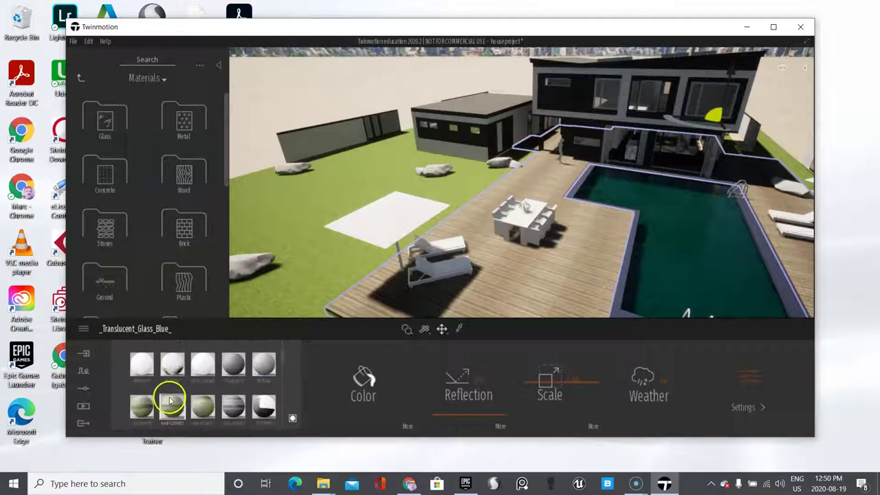
{"action": "scroll", "coordinate": [171, 400], "scroll_direction": "down", "scroll_amount": 1}
{"action": "scroll", "coordinate": [172, 402], "scroll_direction": "up", "scroll_amount": 1}
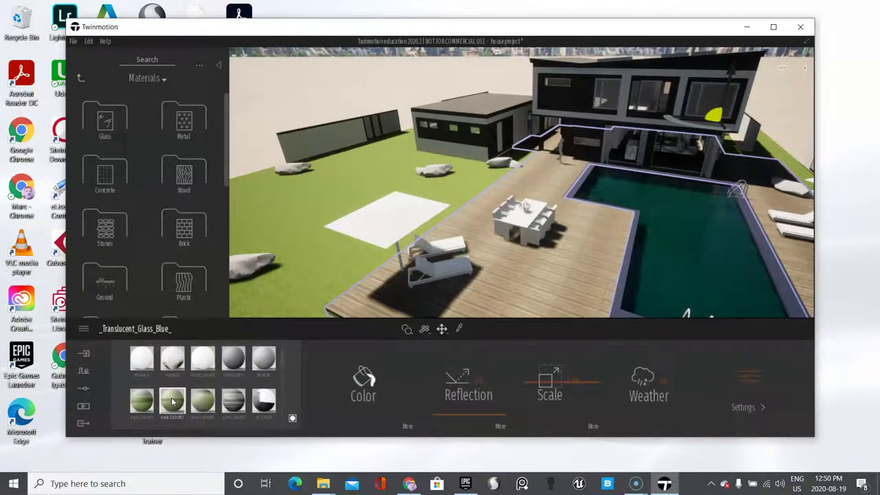
{"action": "scroll", "coordinate": [172, 402], "scroll_direction": "down", "scroll_amount": 3}
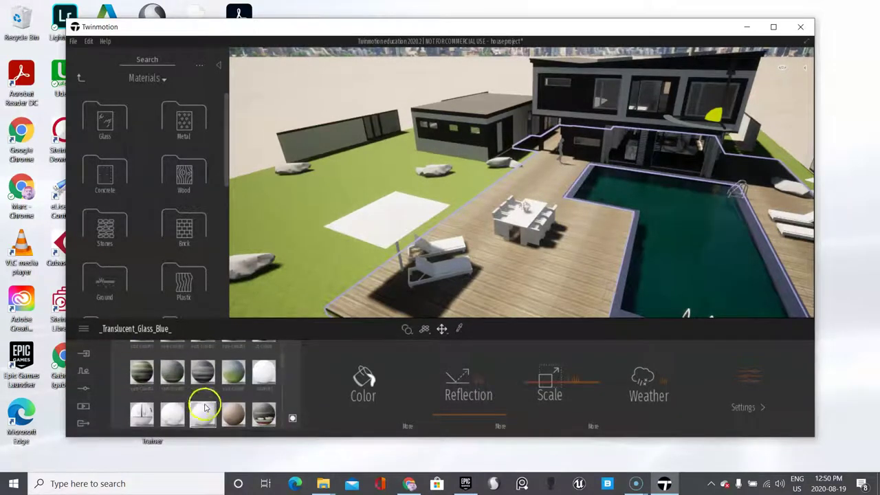
{"action": "scroll", "coordinate": [232, 413], "scroll_direction": "down", "scroll_amount": 3}
{"action": "left_click", "coordinate": [279, 410]}
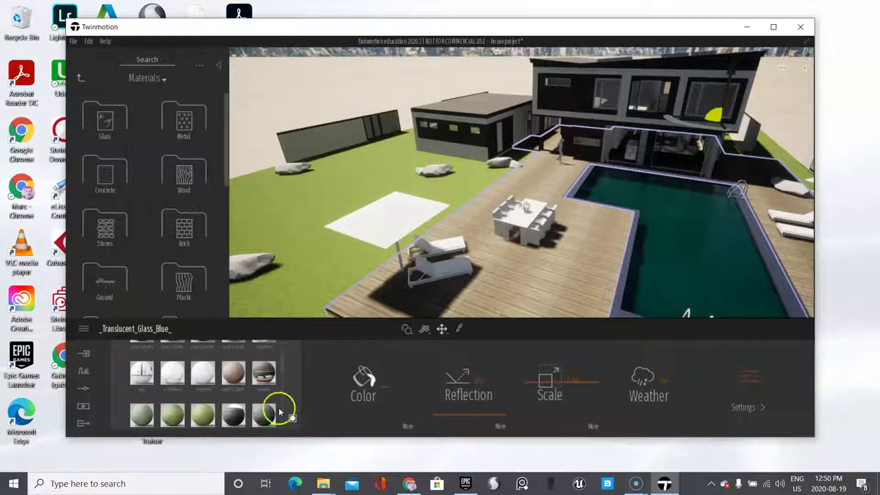
Sample the wooden deck's material and replace it with the Chestnut 01 A wood material.
{"action": "left_click", "coordinate": [459, 328]}
{"action": "left_click", "coordinate": [526, 295]}
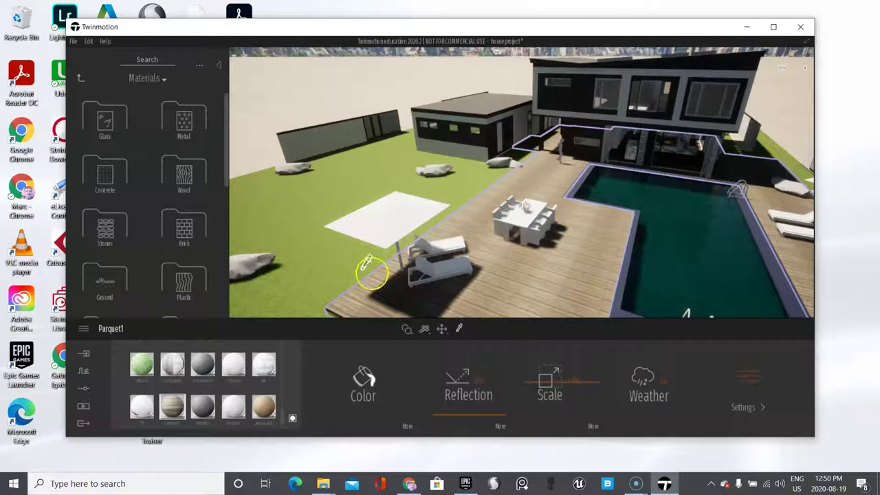
{"action": "left_click", "coordinate": [183, 173]}
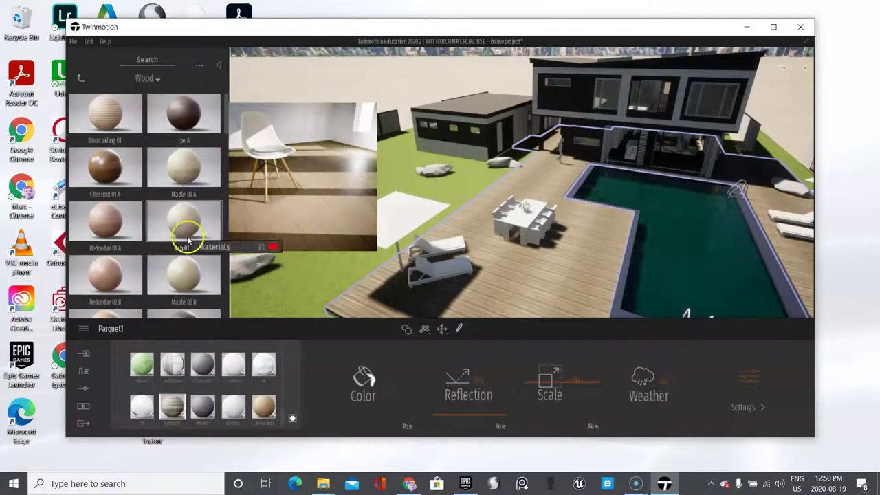
{"action": "left_click_drag", "start_coordinate": [119, 173], "coordinate": [589, 281]}
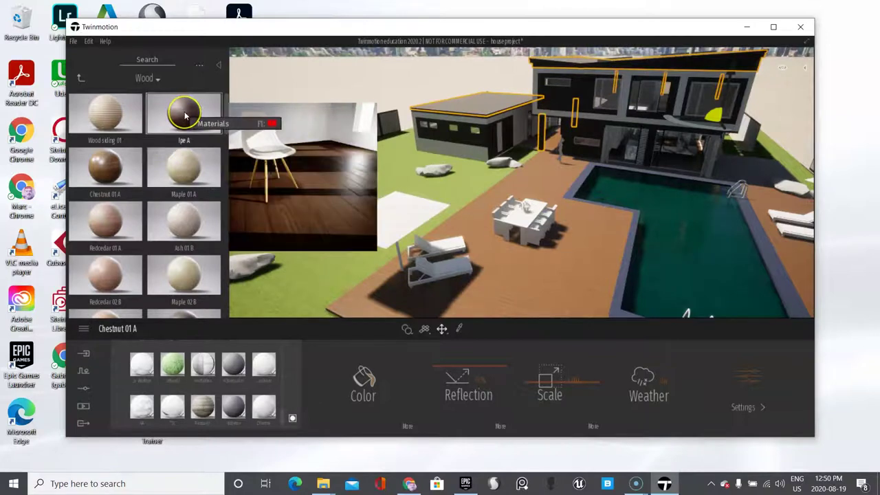
Apply the Wenge 01 B wood material to the roofs of the house and annex.
{"action": "scroll", "coordinate": [142, 189], "scroll_direction": "down", "scroll_amount": 2}
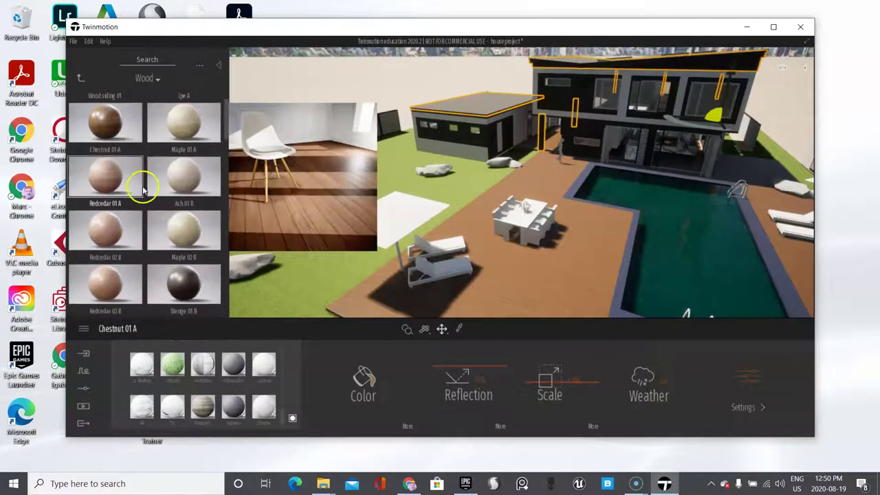
{"action": "left_click_drag", "start_coordinate": [193, 289], "coordinate": [479, 115]}
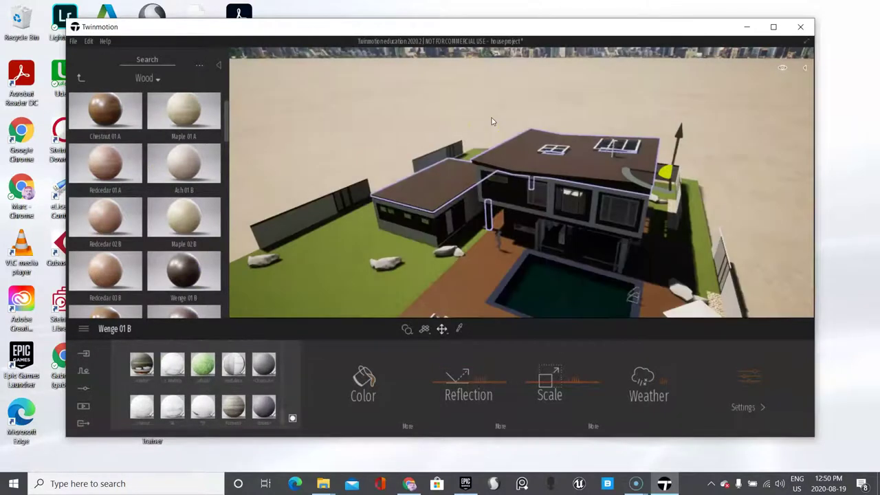
{"action": "left_click_drag", "start_coordinate": [456, 183], "coordinate": [452, 184]}
{"action": "left_click", "coordinate": [459, 193]}
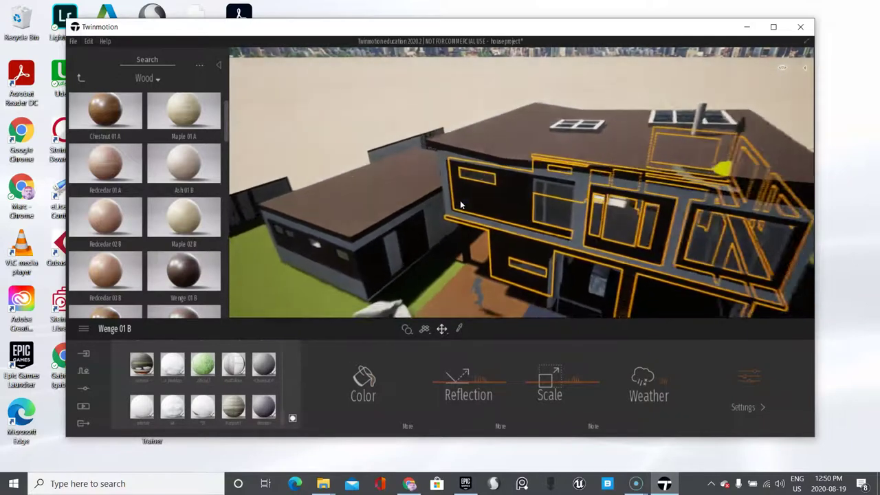
Try to apply the Maple 03C wood material to the dark exterior walls.
{"action": "left_click", "coordinate": [428, 212]}
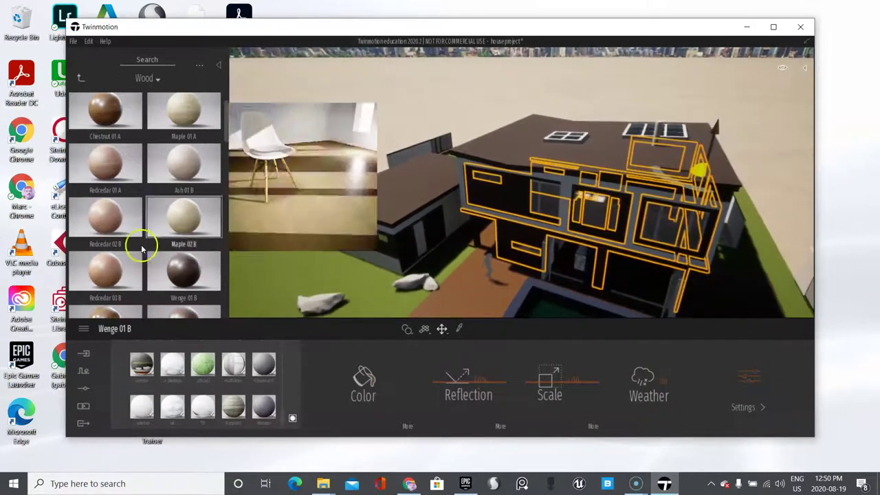
{"action": "scroll", "coordinate": [140, 245], "scroll_direction": "down", "scroll_amount": 1}
{"action": "scroll", "coordinate": [141, 251], "scroll_direction": "down", "scroll_amount": 2}
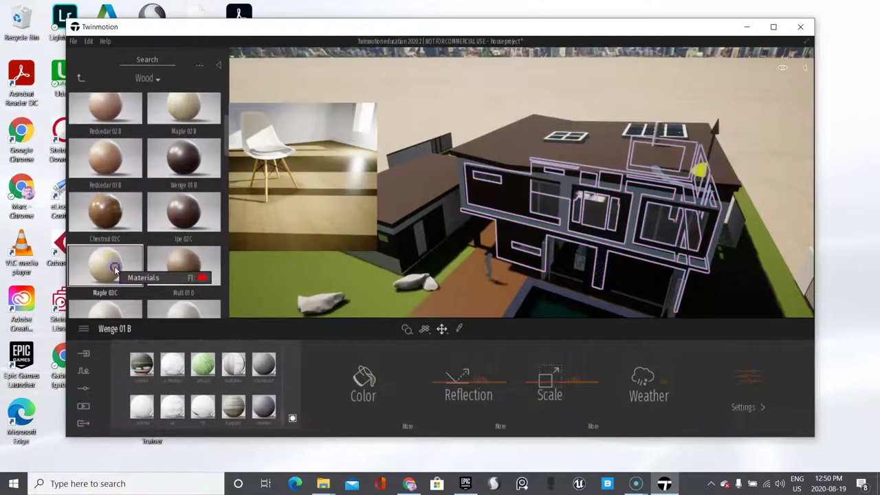
{"action": "left_click_drag", "start_coordinate": [122, 270], "coordinate": [455, 253]}
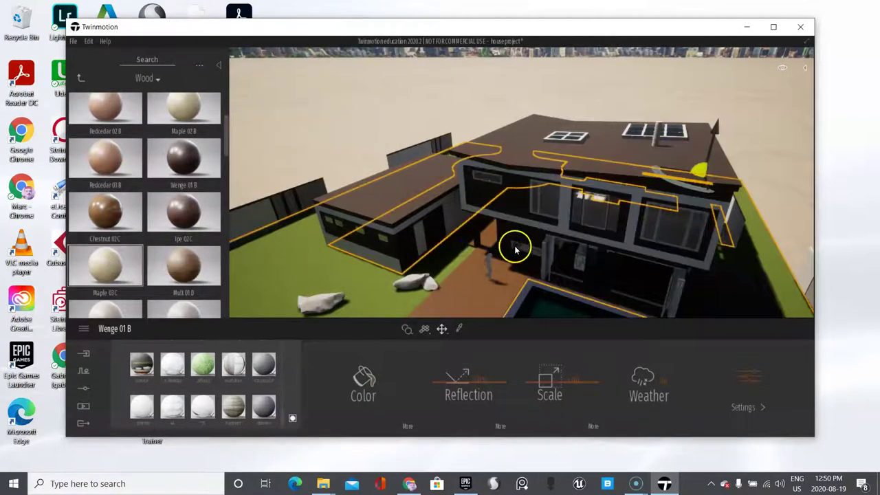
Select the [Vegetation_Grass_Artificial] material among the scene's materials and examine the house's upper-floor facade up close.
{"action": "scroll", "coordinate": [542, 243], "scroll_direction": "up", "scroll_amount": 3}
{"action": "left_click", "coordinate": [416, 175]}
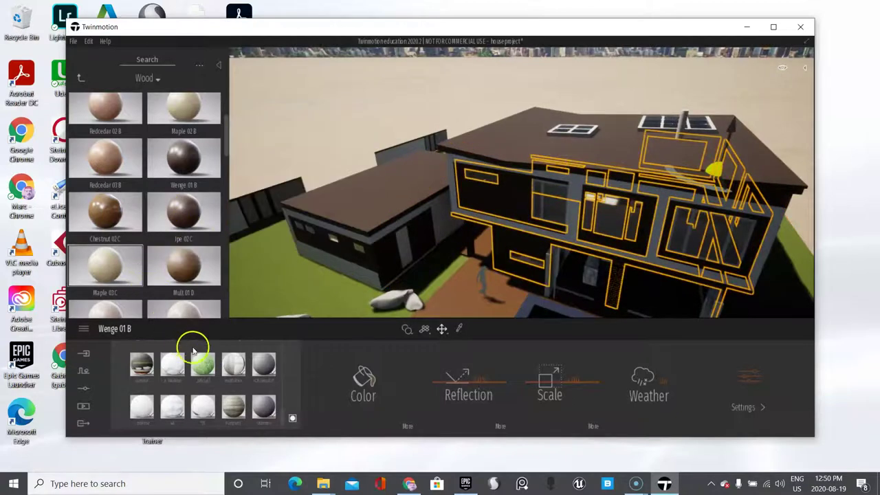
{"action": "left_click", "coordinate": [204, 366]}
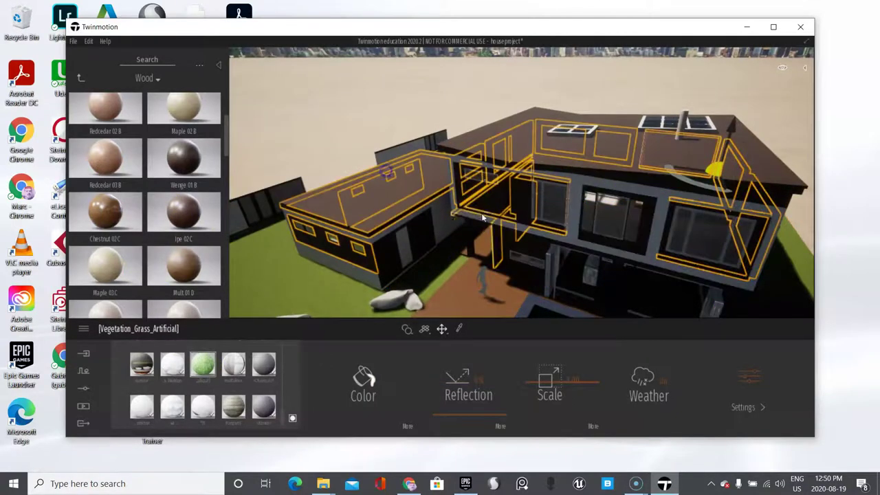
{"action": "scroll", "coordinate": [599, 214], "scroll_direction": "up", "scroll_amount": 8}
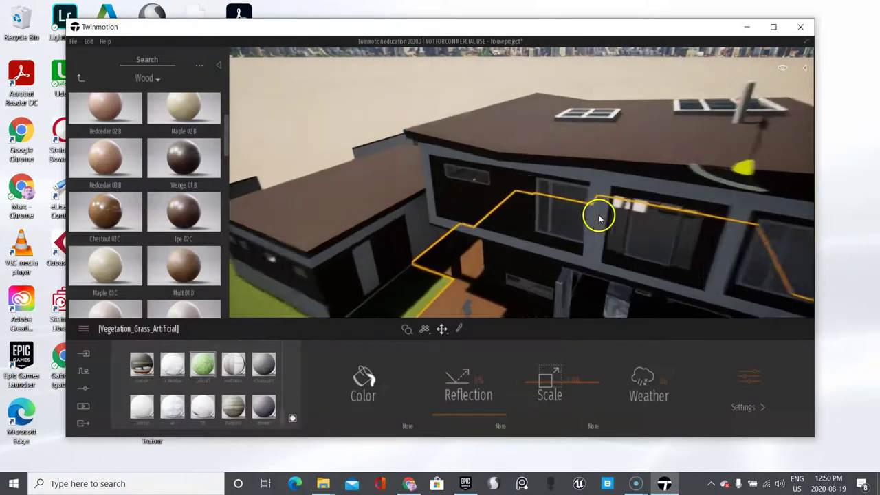
{"action": "scroll", "coordinate": [595, 222], "scroll_direction": "up", "scroll_amount": 3}
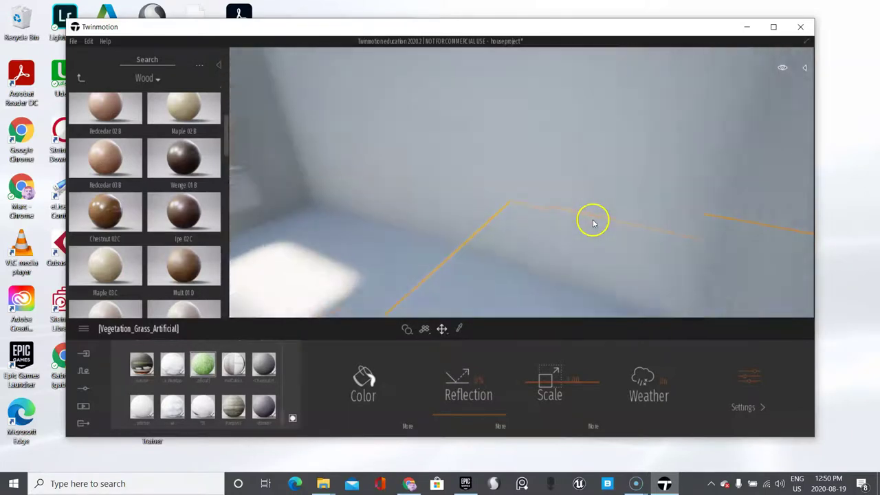
{"action": "scroll", "coordinate": [595, 223], "scroll_direction": "down", "scroll_amount": 8}
{"action": "scroll", "coordinate": [592, 222], "scroll_direction": "up", "scroll_amount": 4}
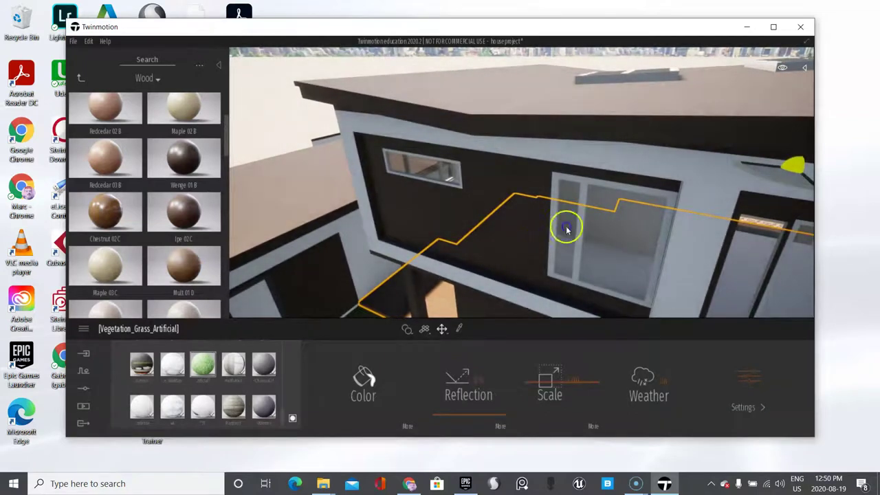
{"action": "left_click", "coordinate": [575, 223]}
{"action": "right_click_drag", "start_coordinate": [516, 238], "coordinate": [487, 255]}
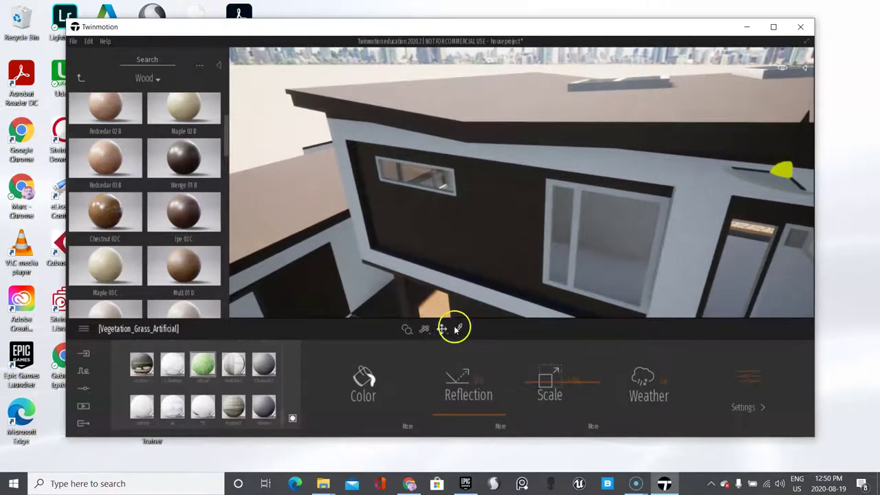
Sample the dark exterior wall's material and try the Ipe 02 C wood material on the wall.
{"action": "left_click", "coordinate": [459, 328]}
{"action": "left_click", "coordinate": [479, 247]}
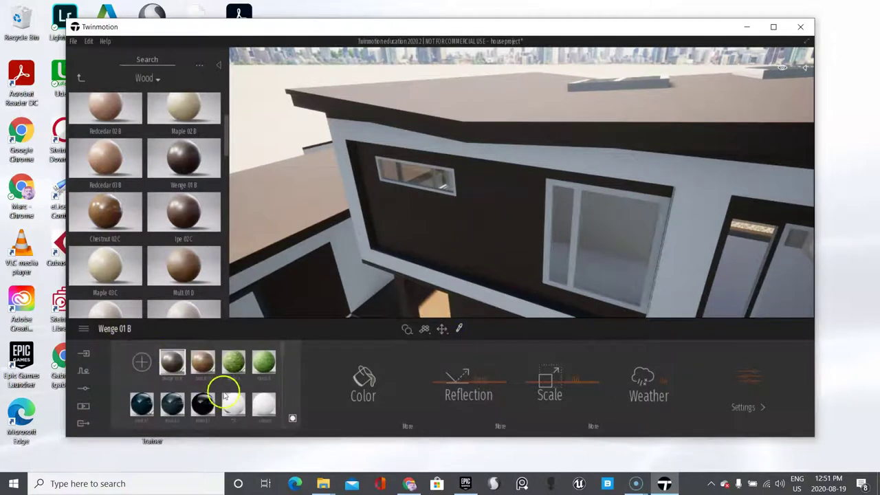
{"action": "left_click", "coordinate": [171, 405]}
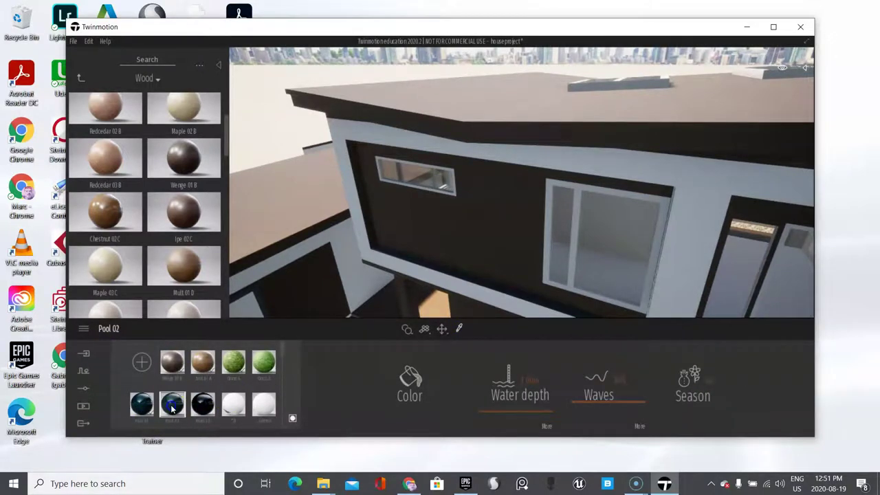
{"action": "left_click_drag", "start_coordinate": [172, 406], "coordinate": [218, 404]}
{"action": "left_click_drag", "start_coordinate": [181, 206], "coordinate": [450, 230]}
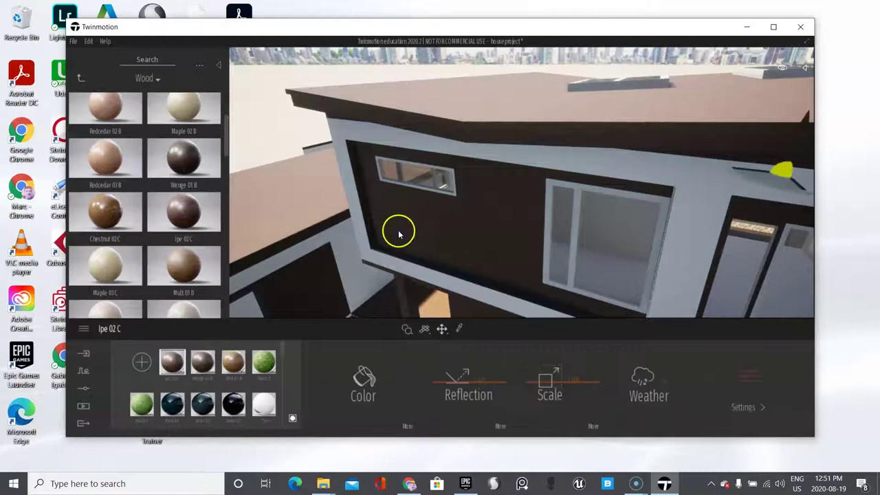
Apply the Redcedar 03 B wood material to the dark exterior walls and roofs.
{"action": "left_click_drag", "start_coordinate": [90, 129], "coordinate": [445, 235]}
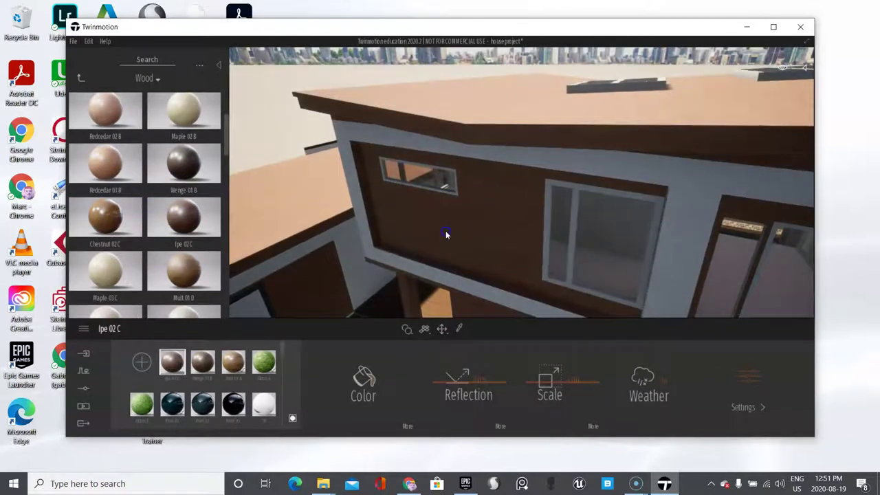
{"action": "scroll", "coordinate": [481, 258], "scroll_direction": "down", "scroll_amount": 10}
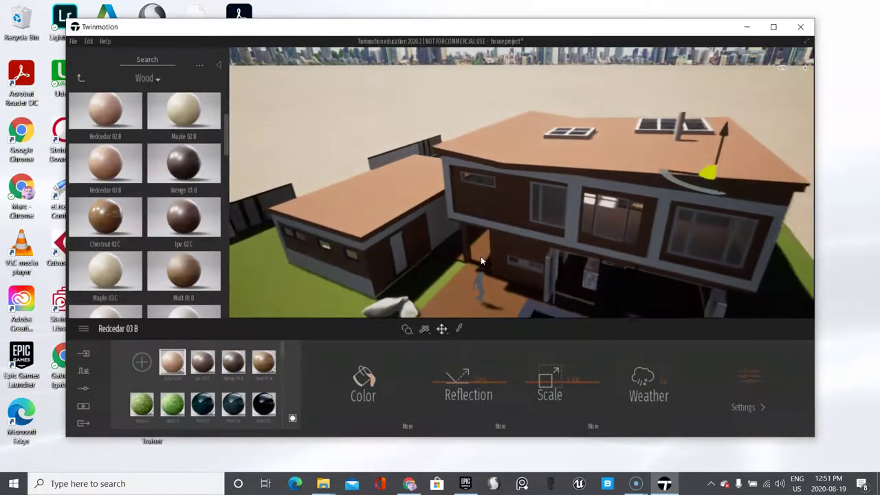
{"action": "mouse_move", "coordinate": [474, 264]}
{"action": "right_mouse_down"}
{"action": "mouse_move", "coordinate": [490, 270]}
{"action": "mouse_move", "coordinate": [482, 265]}
{"action": "right_mouse_up"}
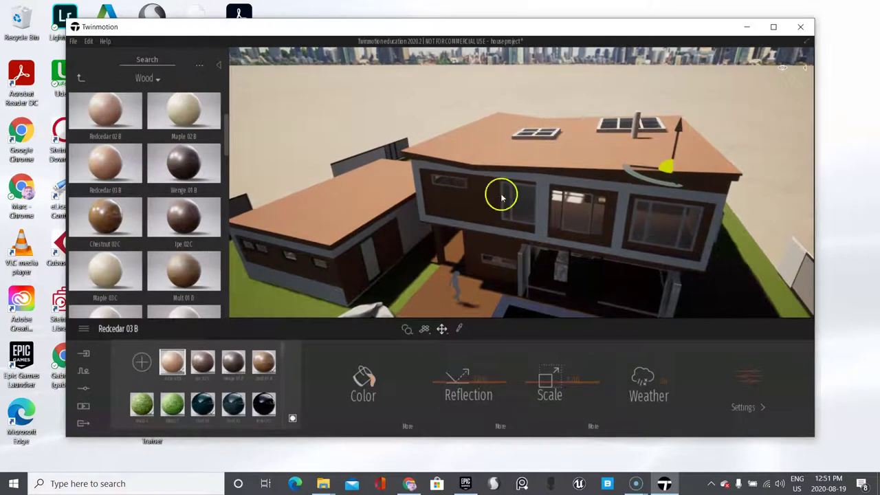
Sample the materials of the roof skylight's frame and the human figure on the deck.
{"action": "left_click", "coordinate": [459, 329]}
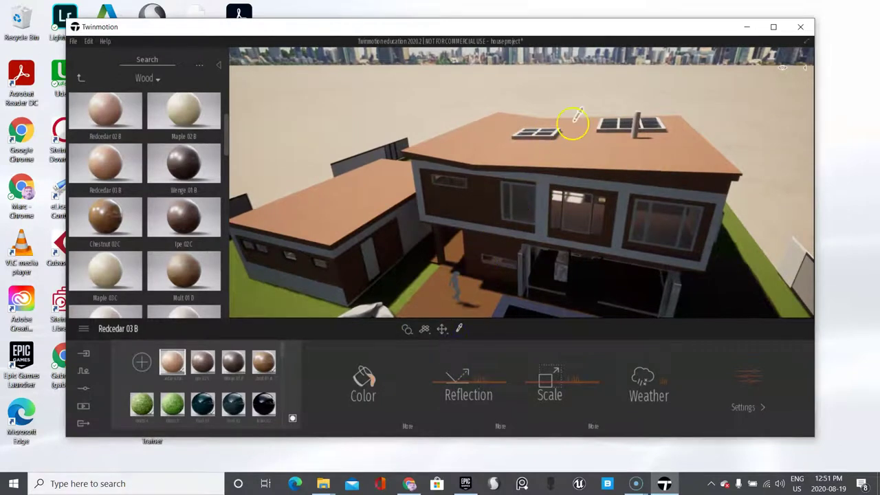
{"action": "left_click", "coordinate": [555, 134]}
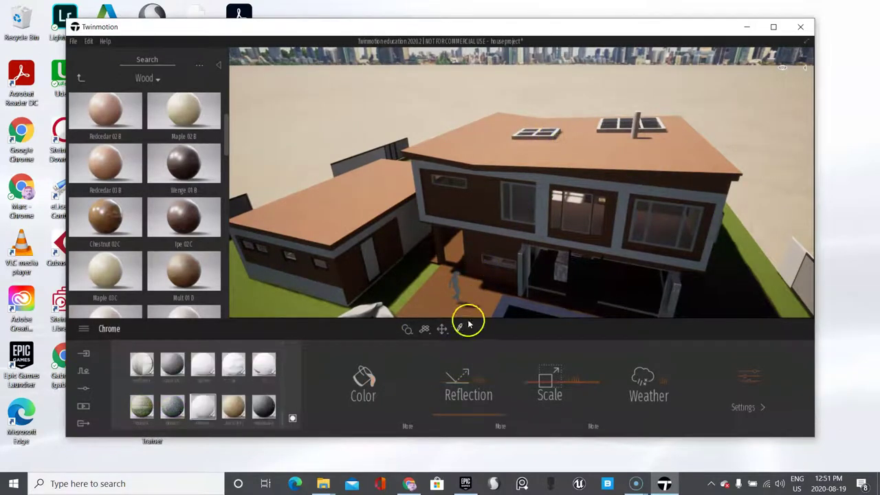
{"action": "left_click", "coordinate": [462, 268]}
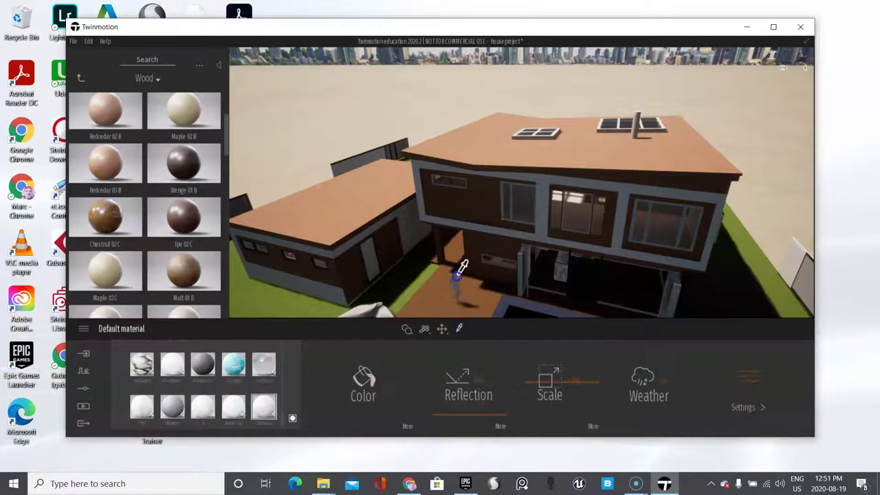
Sample the material of the marble counter inside the house, beyond the pool.
{"action": "scroll", "coordinate": [448, 307], "scroll_direction": "up", "scroll_amount": 3}
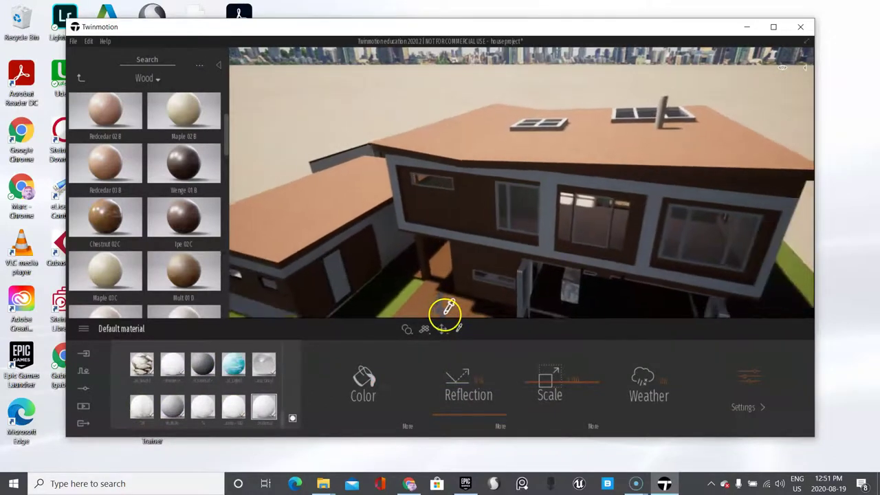
{"action": "key", "text": "e"}
{"action": "key", "text": "q"}
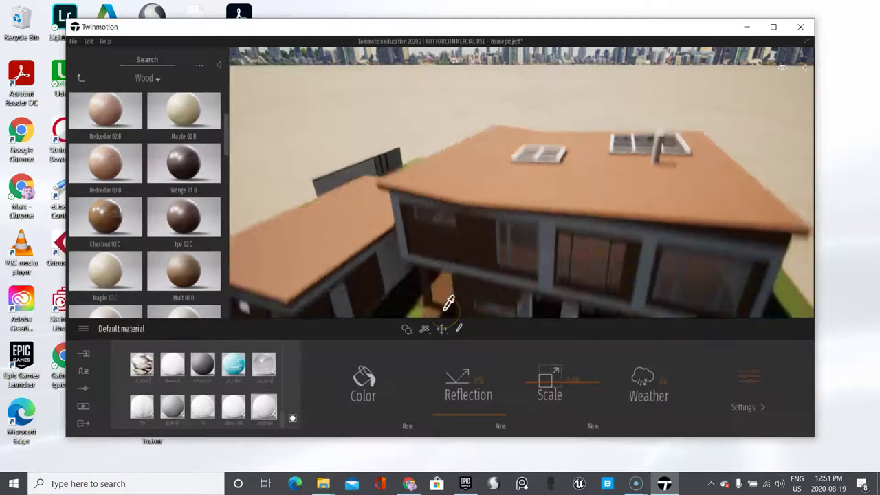
{"action": "scroll", "coordinate": [420, 117], "scroll_direction": "up", "scroll_amount": 5}
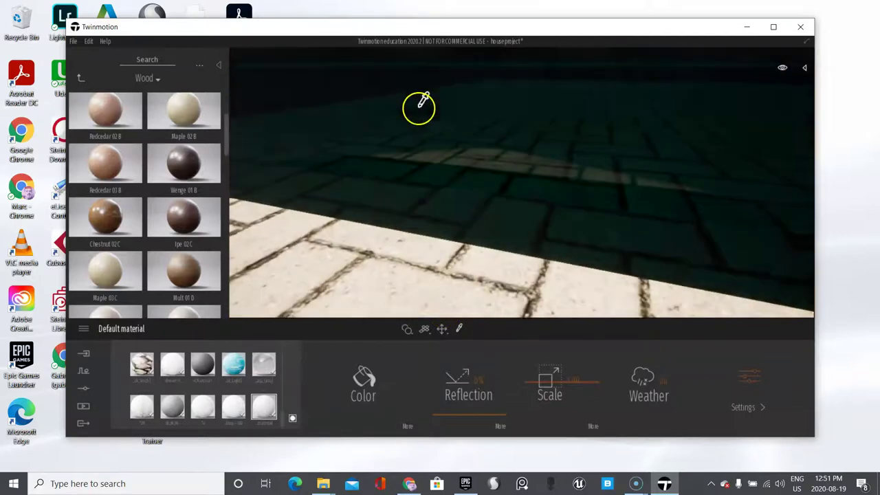
{"action": "scroll", "coordinate": [418, 109], "scroll_direction": "down", "scroll_amount": 3}
{"action": "right_click_drag", "start_coordinate": [419, 106], "coordinate": [334, 112]}
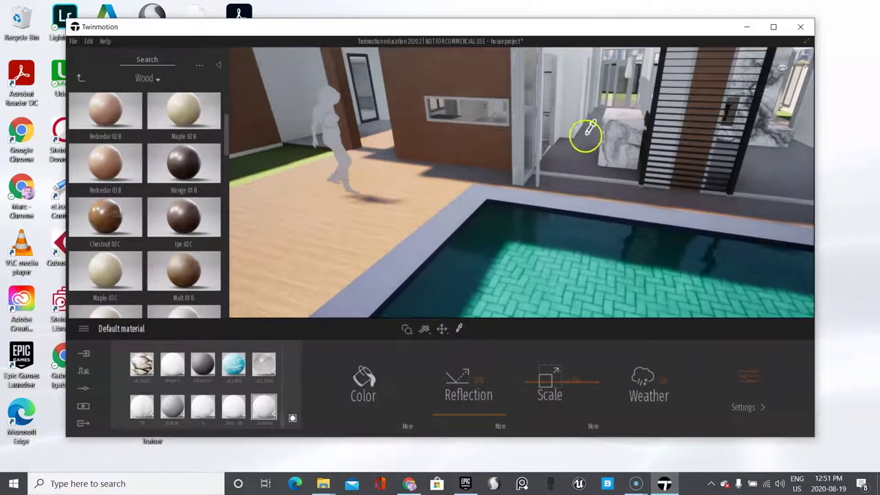
{"action": "left_click", "coordinate": [611, 158]}
Sample the material of the rock beside the pool and open the Stones category of the materials library.
{"action": "scroll", "coordinate": [609, 159], "scroll_direction": "down", "scroll_amount": 4}
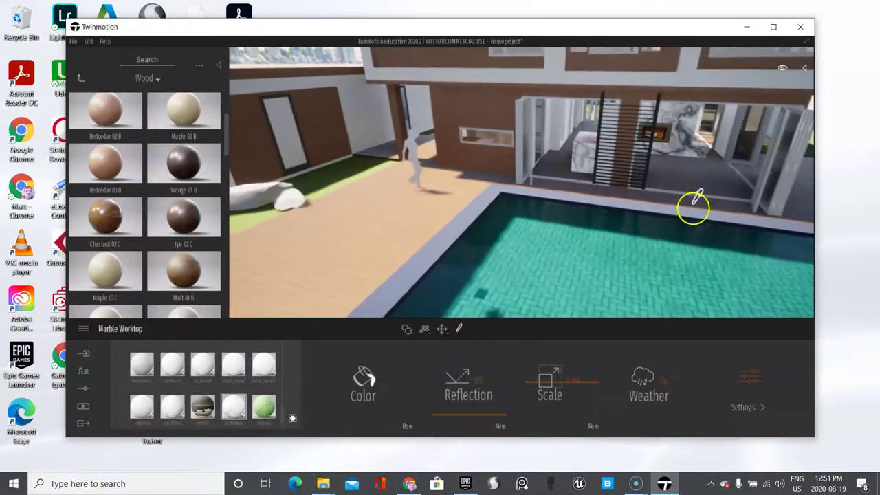
{"action": "scroll", "coordinate": [699, 212], "scroll_direction": "down", "scroll_amount": 2}
{"action": "scroll", "coordinate": [698, 218], "scroll_direction": "down", "scroll_amount": 3}
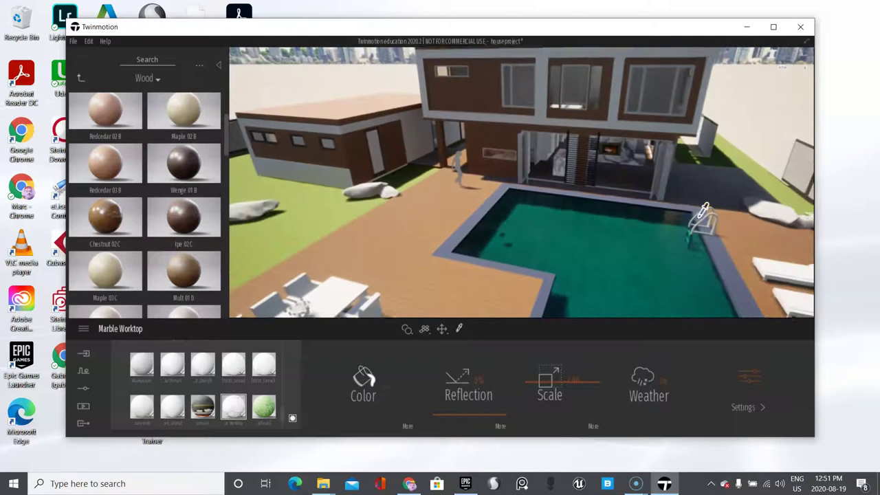
{"action": "left_click", "coordinate": [771, 206]}
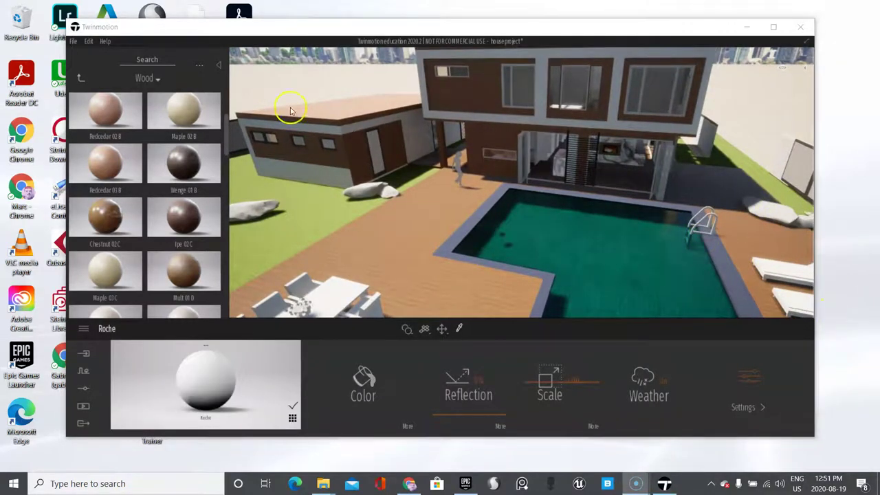
{"action": "left_click", "coordinate": [77, 80]}
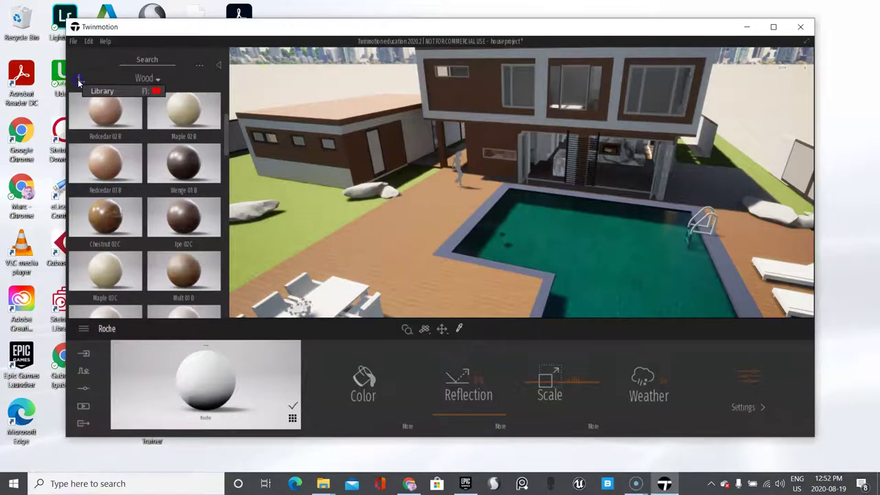
{"action": "left_click", "coordinate": [79, 81]}
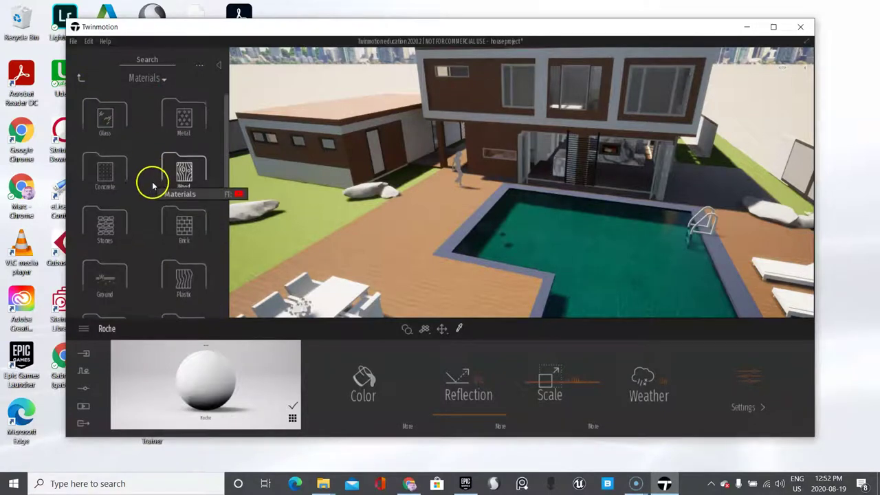
{"action": "scroll", "coordinate": [147, 189], "scroll_direction": "down", "scroll_amount": 1}
{"action": "left_click", "coordinate": [100, 217]}
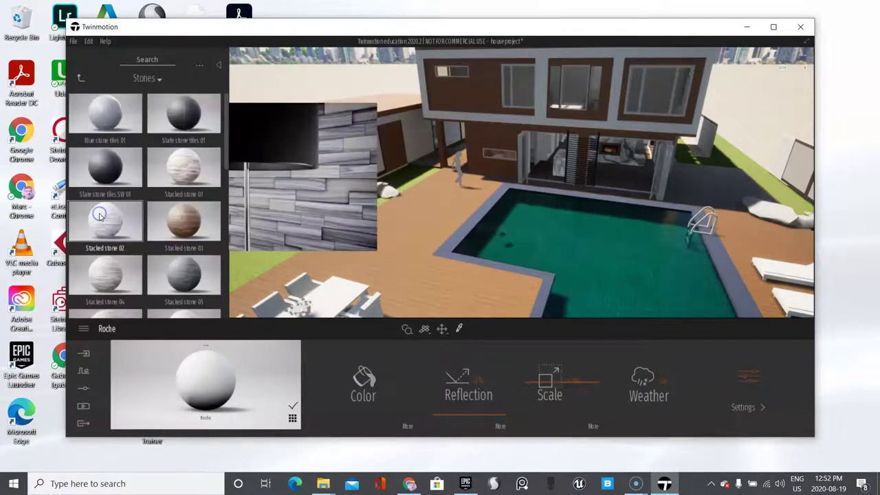
Find the Stone wall 3 material among the stones and apply it to the rocks around the garden.
{"action": "scroll", "coordinate": [164, 249], "scroll_direction": "down", "scroll_amount": 1}
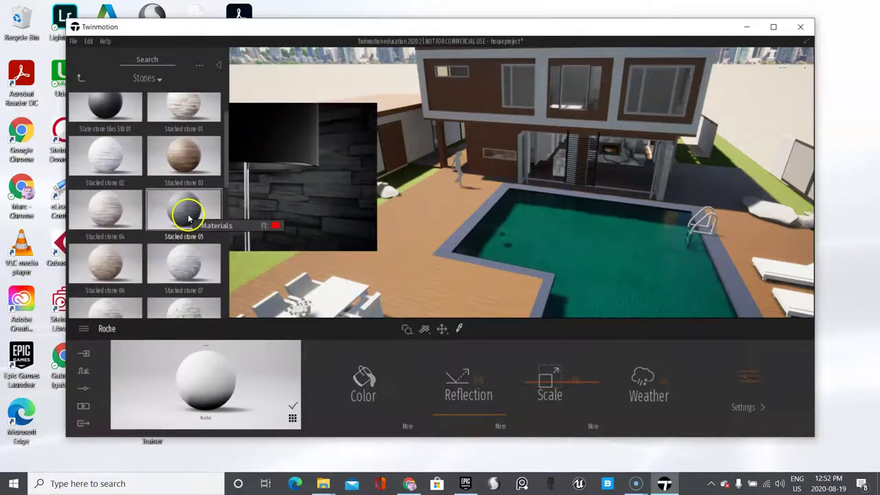
{"action": "scroll", "coordinate": [141, 227], "scroll_direction": "down", "scroll_amount": 2}
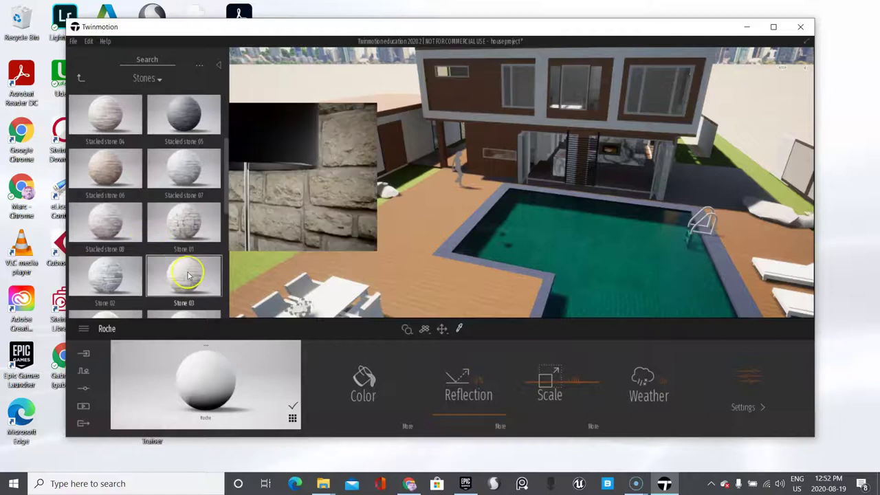
{"action": "scroll", "coordinate": [187, 275], "scroll_direction": "down", "scroll_amount": 1}
{"action": "scroll", "coordinate": [187, 275], "scroll_direction": "down", "scroll_amount": 5}
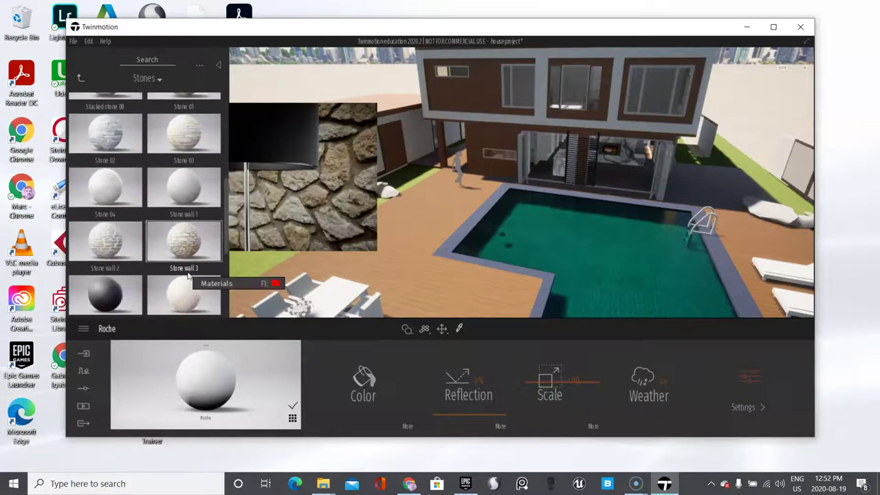
{"action": "scroll", "coordinate": [189, 275], "scroll_direction": "down", "scroll_amount": 4}
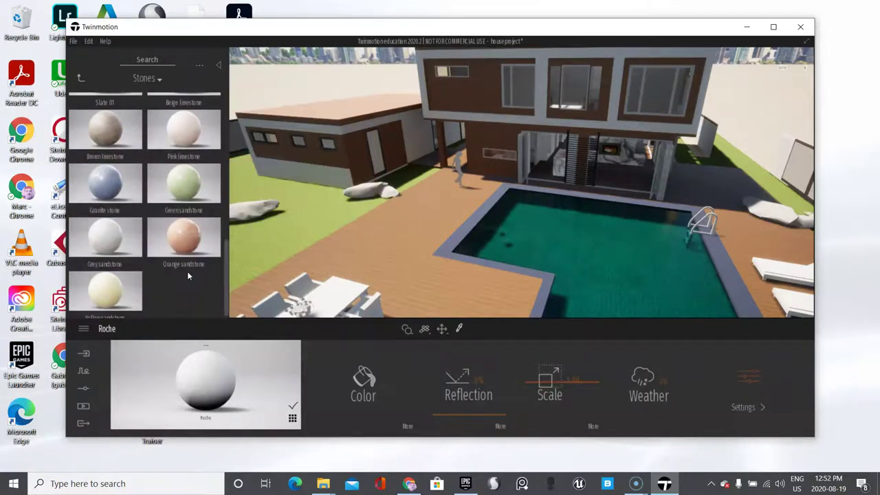
{"action": "scroll", "coordinate": [137, 172], "scroll_direction": "up", "scroll_amount": 3}
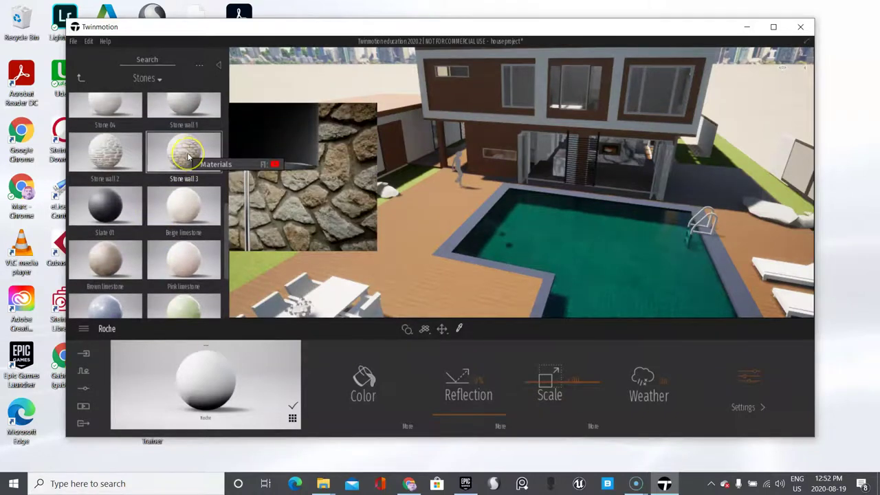
{"action": "left_click_drag", "start_coordinate": [189, 157], "coordinate": [550, 218]}
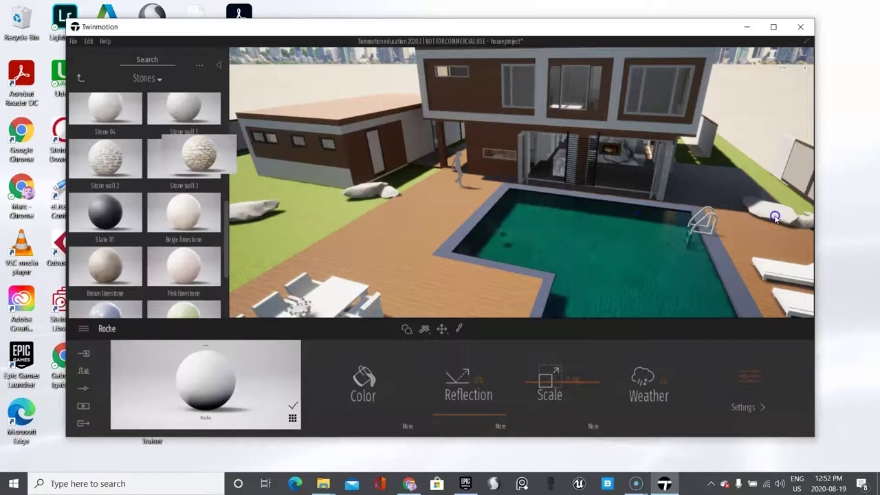
{"action": "left_click_drag", "start_coordinate": [770, 208], "coordinate": [764, 209]}
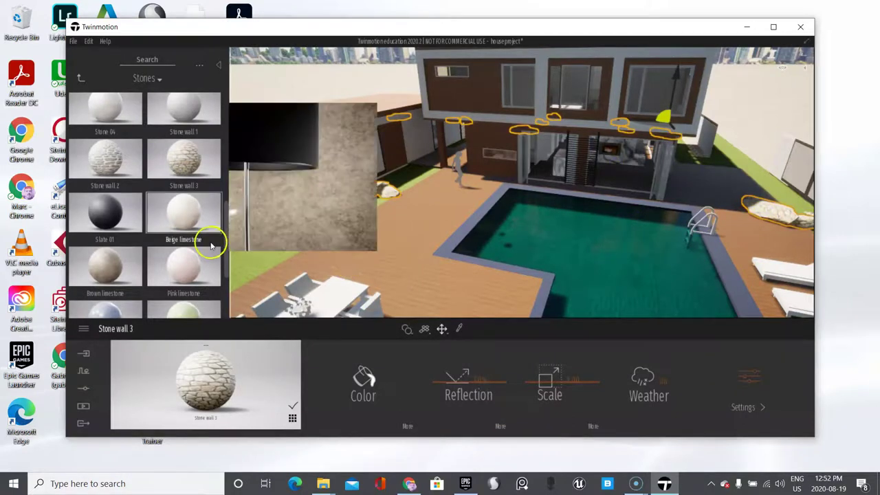
{"action": "left_click_drag", "start_coordinate": [453, 237], "coordinate": [428, 223]}
{"action": "scroll", "coordinate": [428, 223], "scroll_direction": "down", "scroll_amount": 8}
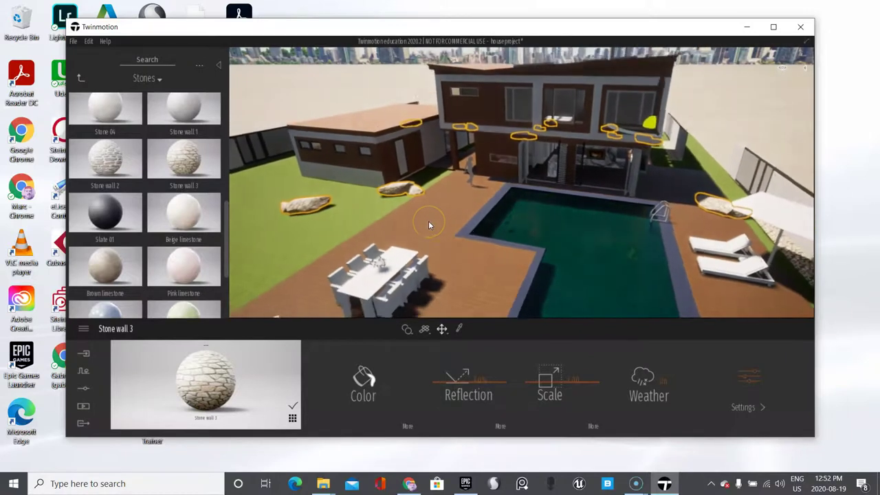
Select the white parasol by the deck, preview Pink limestone on it, and apply the Granite stone material instead.
{"action": "left_click", "coordinate": [214, 440]}
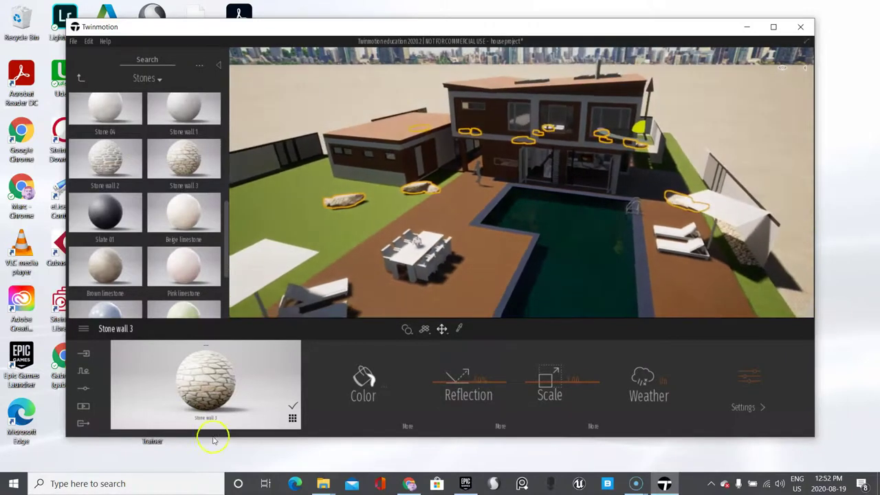
{"action": "scroll", "coordinate": [328, 229], "scroll_direction": "up", "scroll_amount": 1}
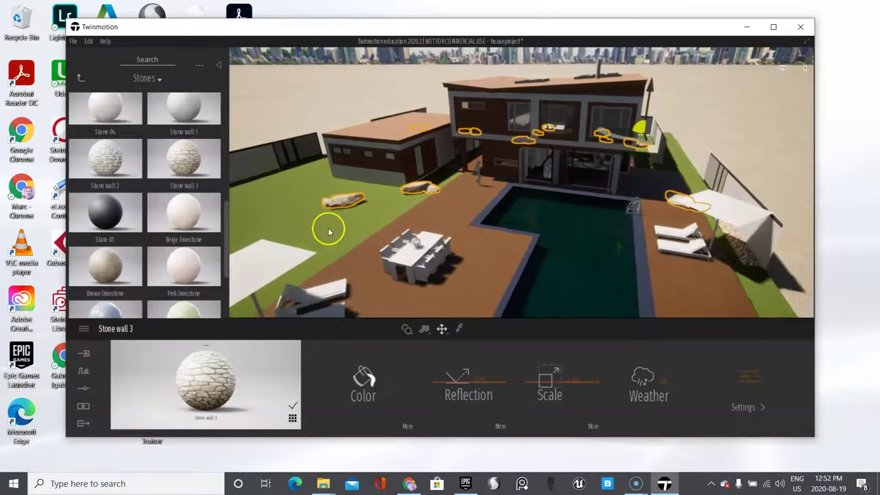
{"action": "left_click", "coordinate": [274, 283]}
{"action": "left_click_drag", "start_coordinate": [294, 249], "coordinate": [398, 231]}
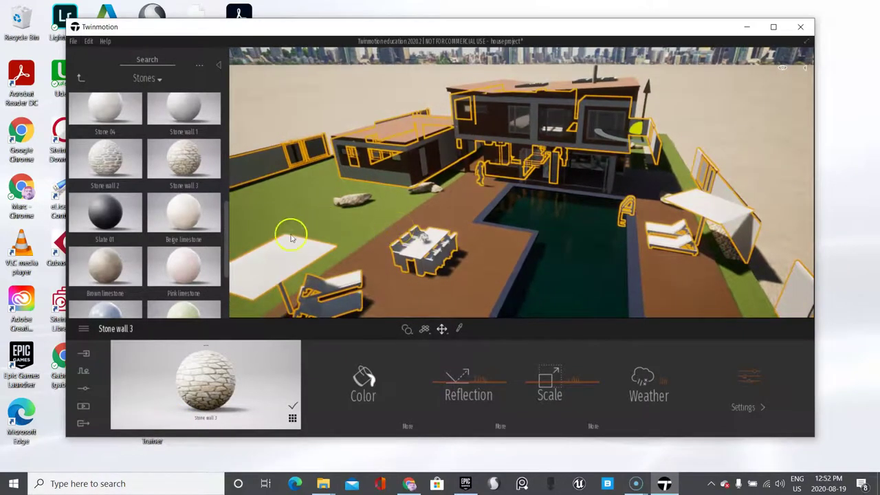
{"action": "mouse_move", "coordinate": [187, 266]}
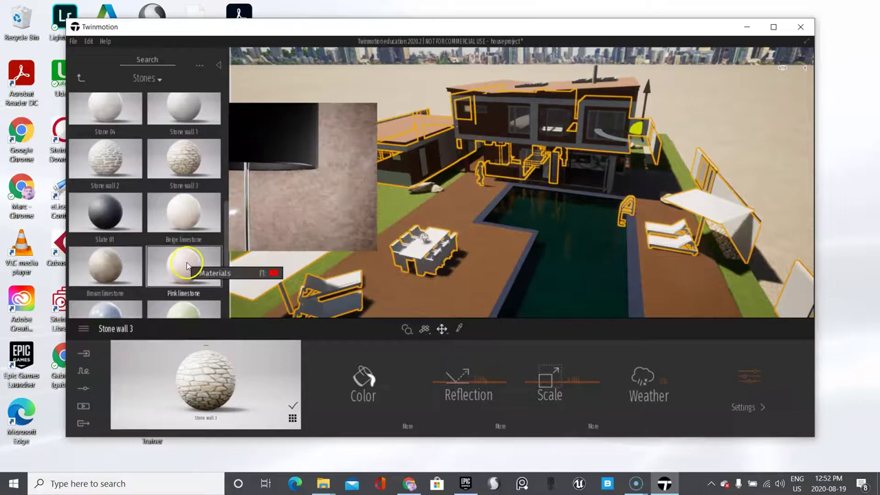
{"action": "left_click_drag", "start_coordinate": [188, 266], "coordinate": [280, 277]}
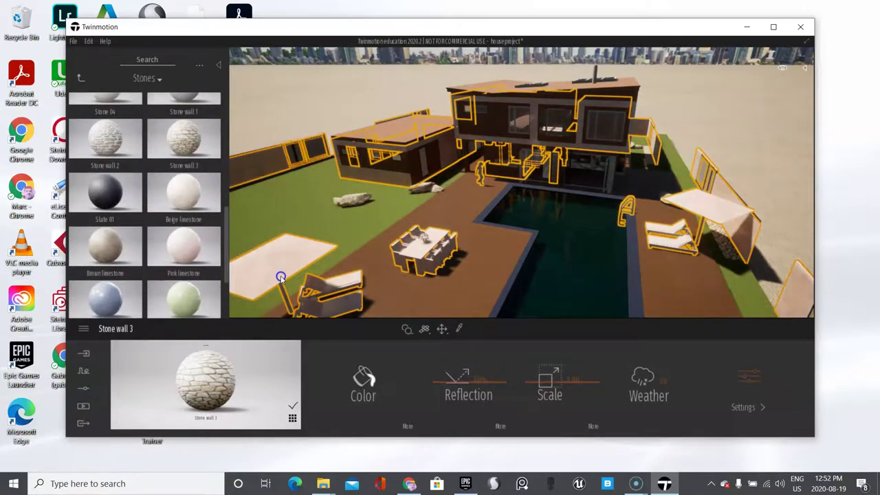
{"action": "scroll", "coordinate": [197, 275], "scroll_direction": "down", "scroll_amount": 3}
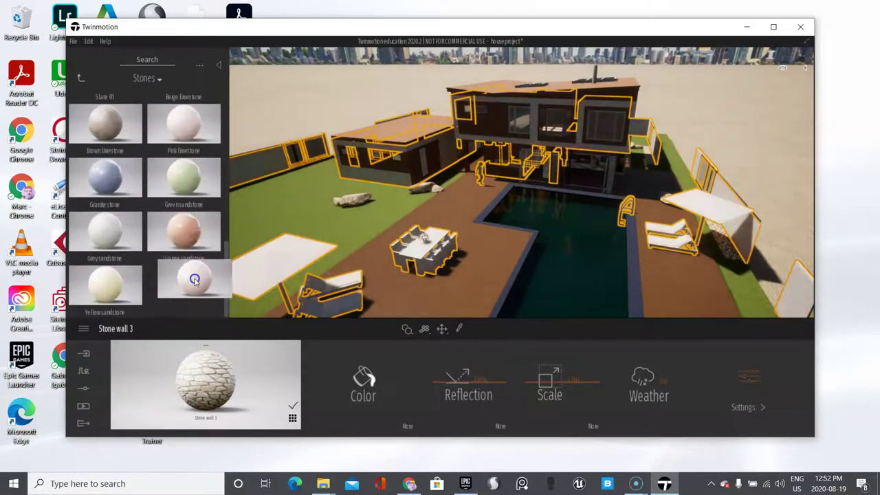
{"action": "mouse_move", "coordinate": [171, 174]}
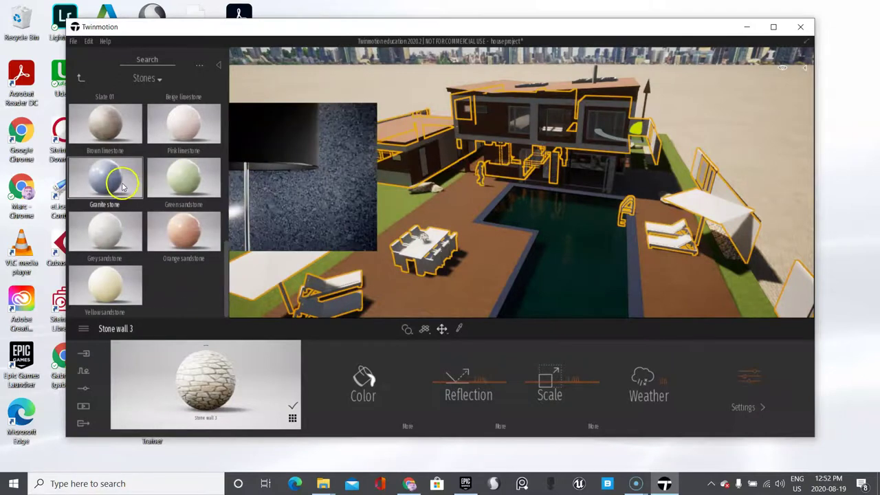
{"action": "left_click_drag", "start_coordinate": [124, 186], "coordinate": [275, 264]}
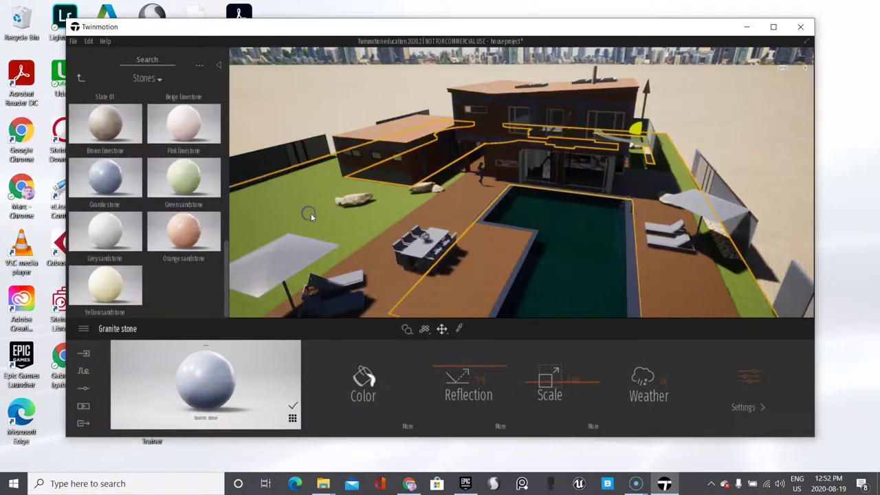
Leave the Stones materials and return to the top level of the asset library, with the whole property in view.
{"action": "left_click_drag", "start_coordinate": [311, 217], "coordinate": [393, 273]}
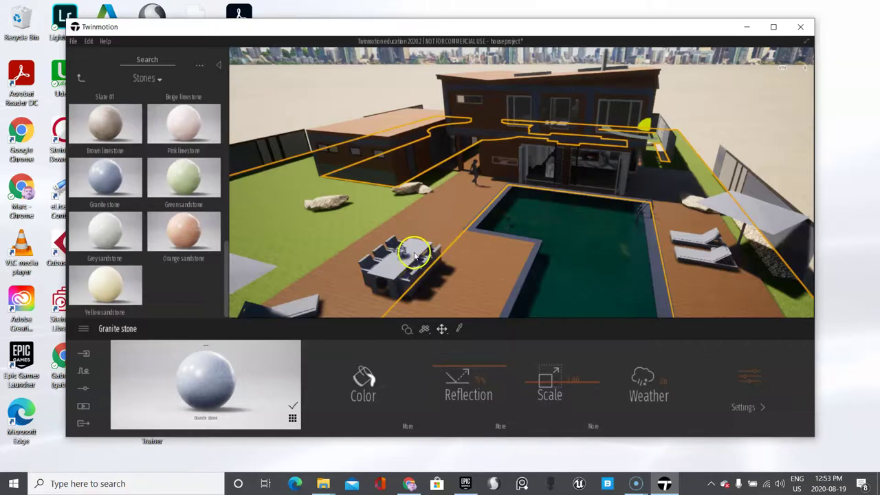
{"action": "scroll", "coordinate": [492, 235], "scroll_direction": "down", "scroll_amount": 4}
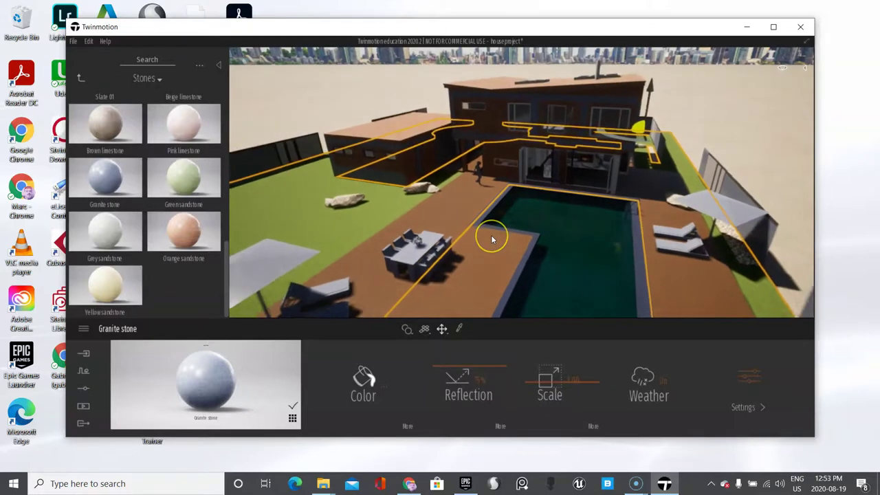
{"action": "scroll", "coordinate": [491, 240], "scroll_direction": "down", "scroll_amount": 5}
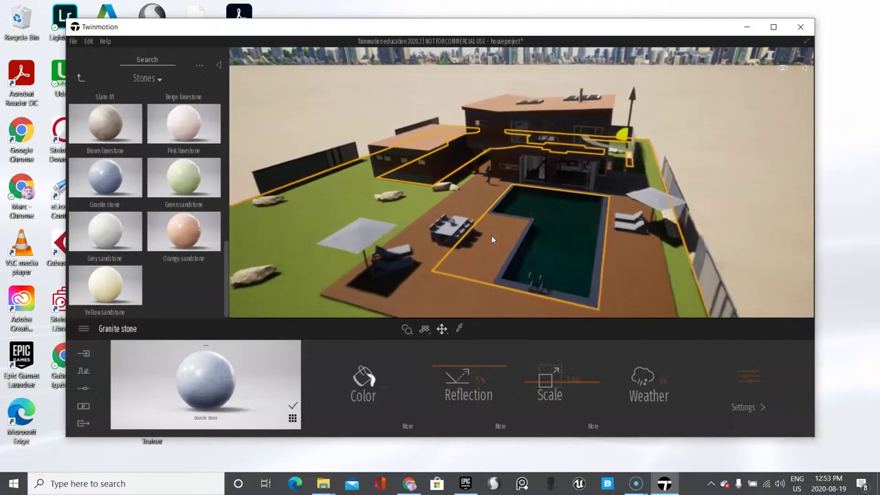
{"action": "scroll", "coordinate": [492, 239], "scroll_direction": "down", "scroll_amount": 4}
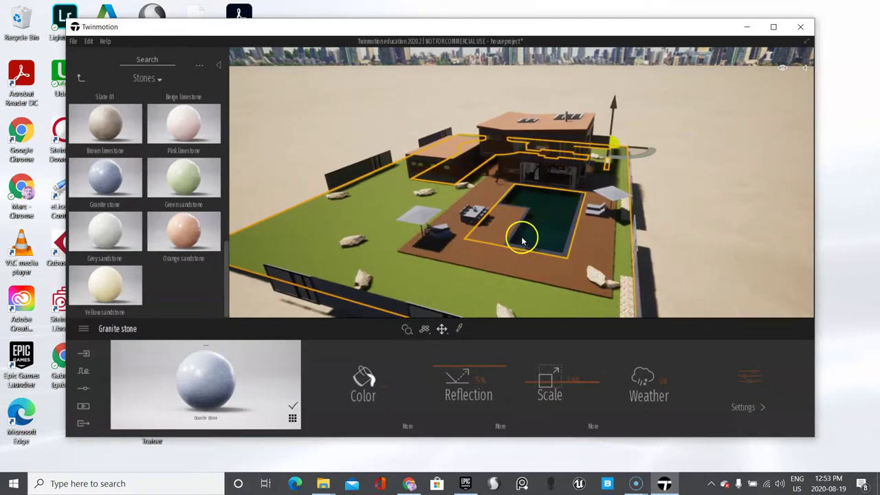
{"action": "mouse_move", "coordinate": [494, 227]}
{"action": "right_mouse_down"}
{"action": "mouse_move", "coordinate": [503, 229]}
{"action": "mouse_move", "coordinate": [460, 209]}
{"action": "mouse_move", "coordinate": [492, 224]}
{"action": "right_mouse_up"}
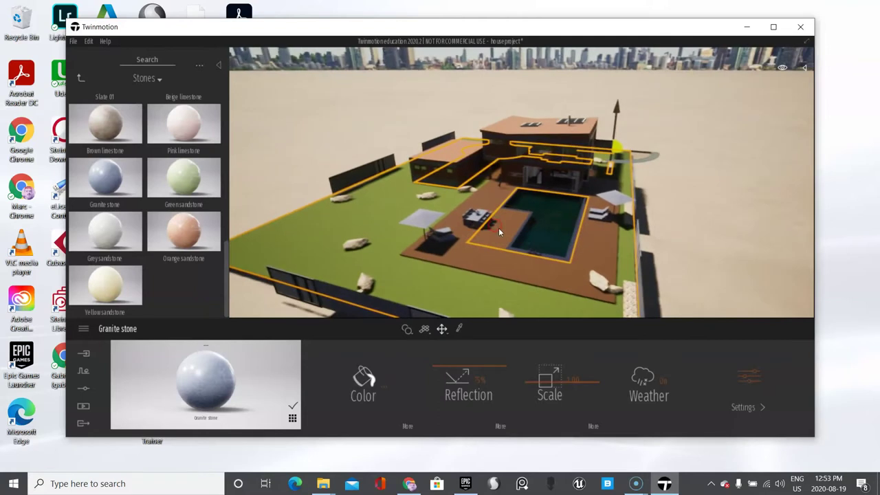
{"action": "left_click", "coordinate": [81, 79]}
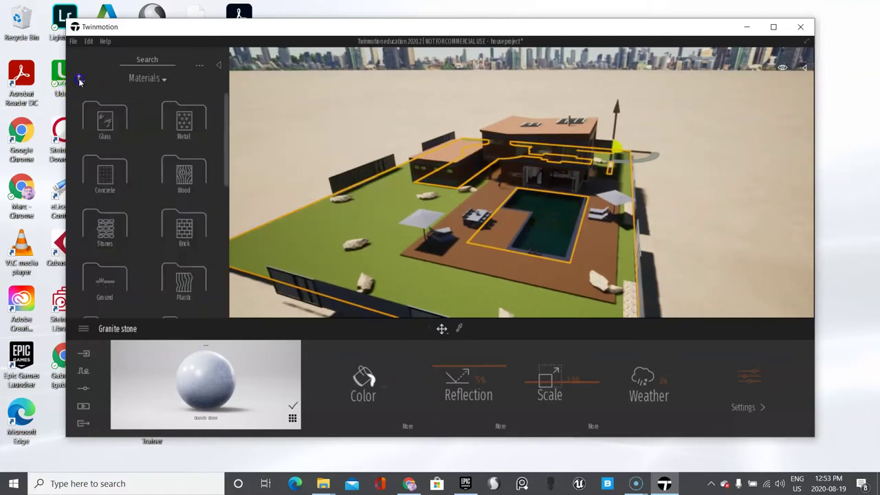
{"action": "left_click", "coordinate": [81, 80]}
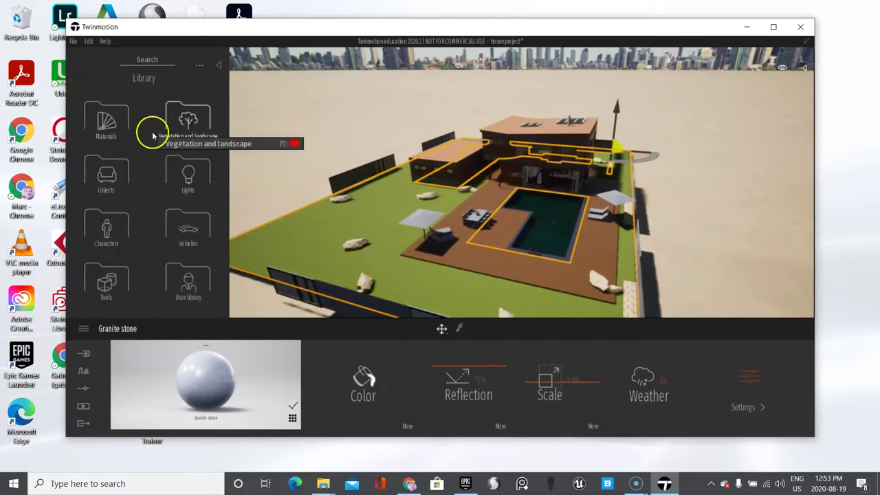